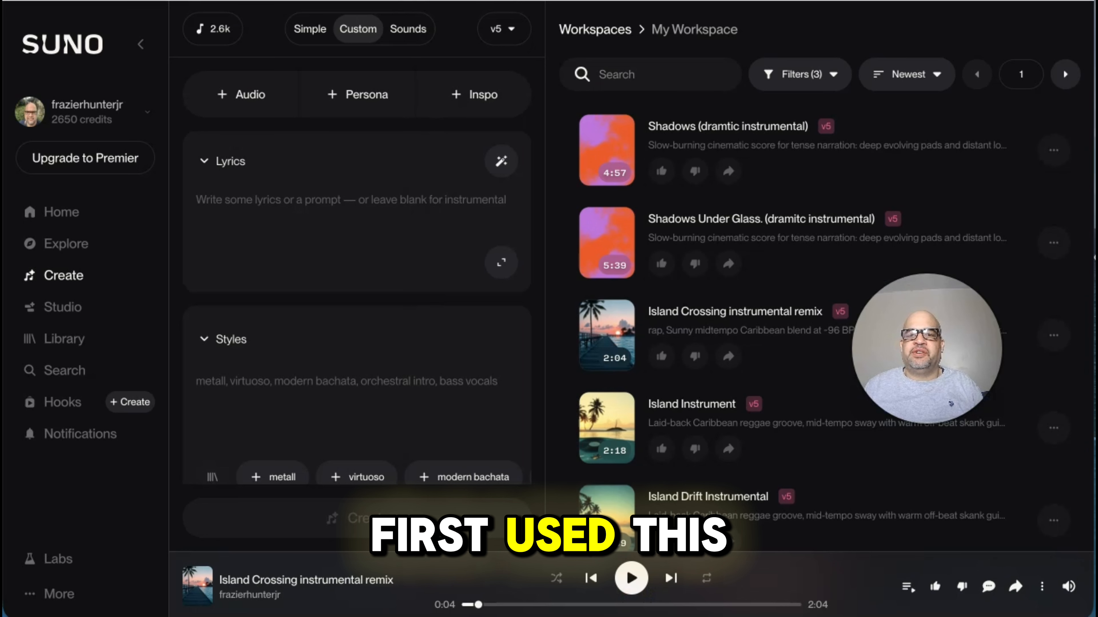
Switch to ChatGPT and begin a prompt reading "i want you to create a song called its your time".
{"action": "left_click", "coordinate": [901, 75]}
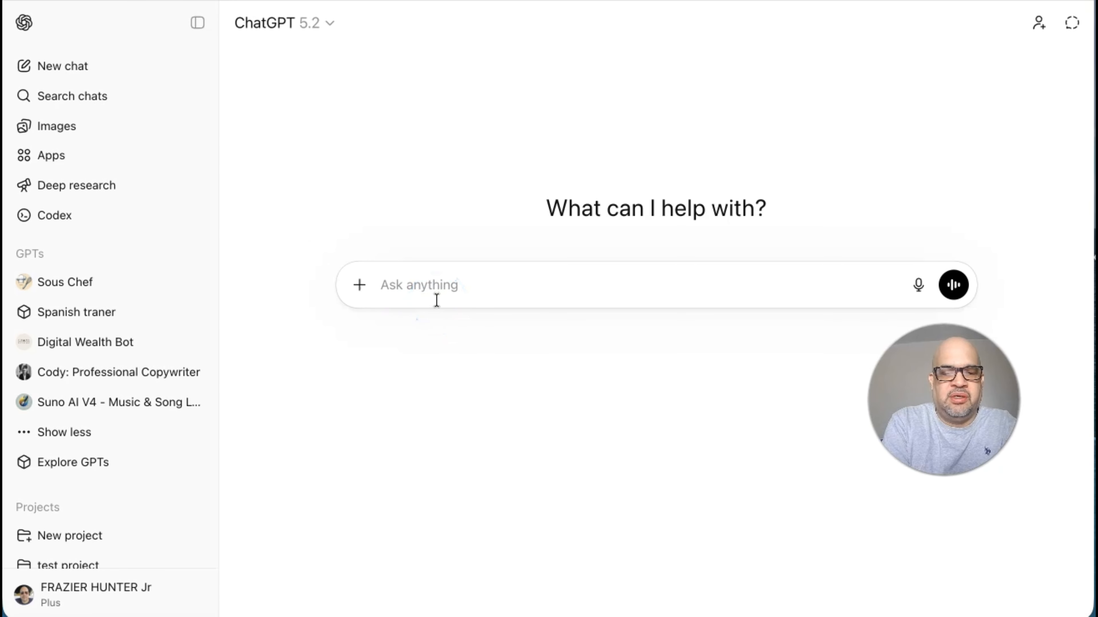
{"action": "type", "text": "n"}
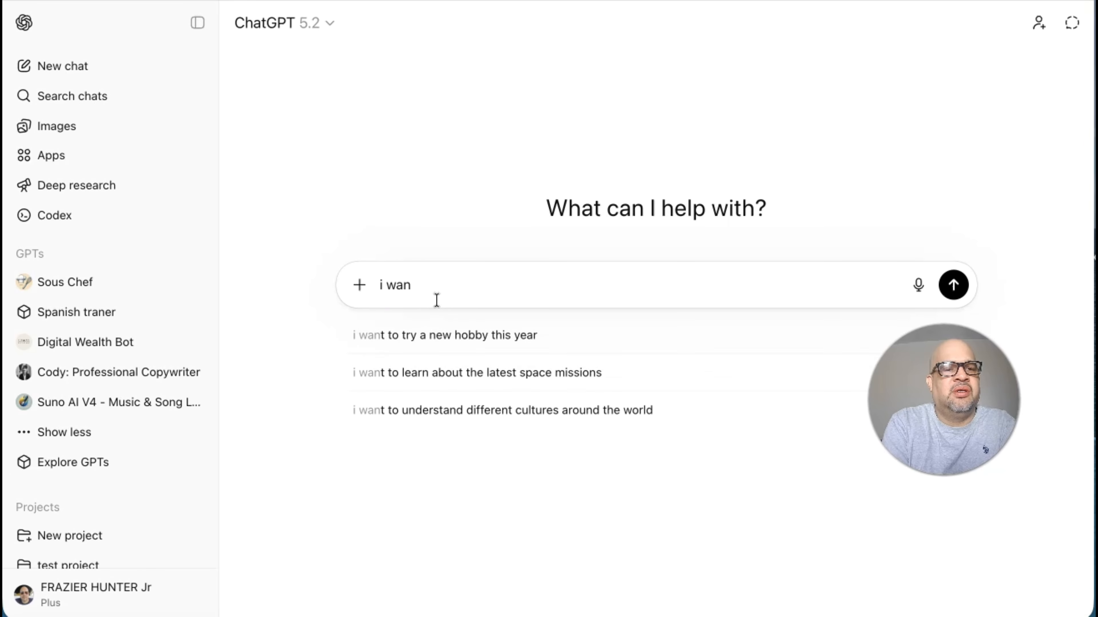
{"action": "type", "text": "t "}
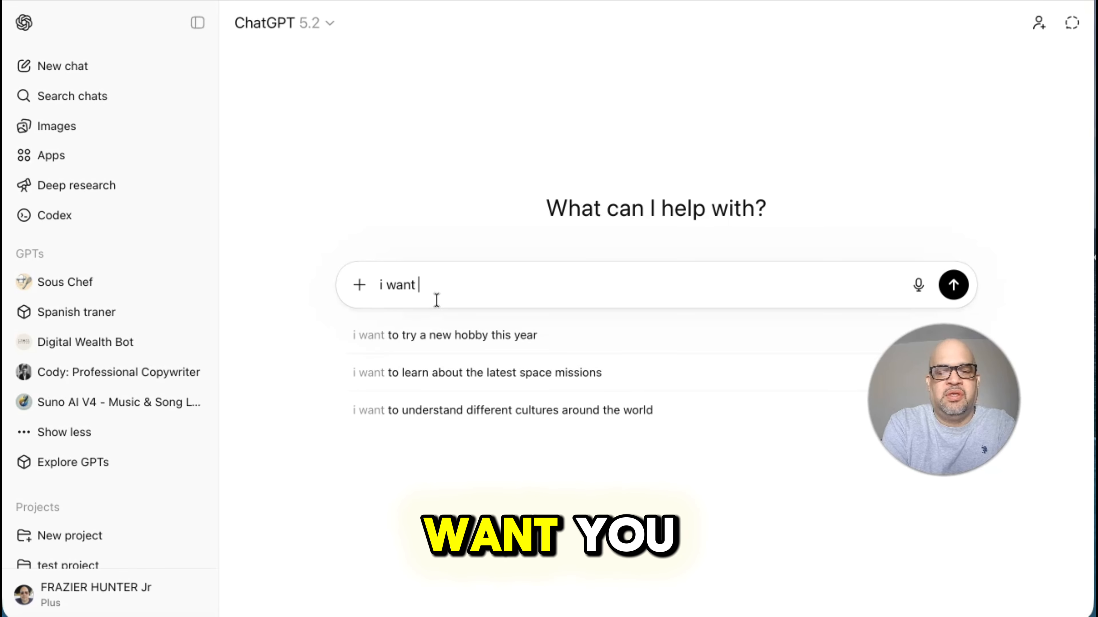
{"action": "type", "text": "you to "}
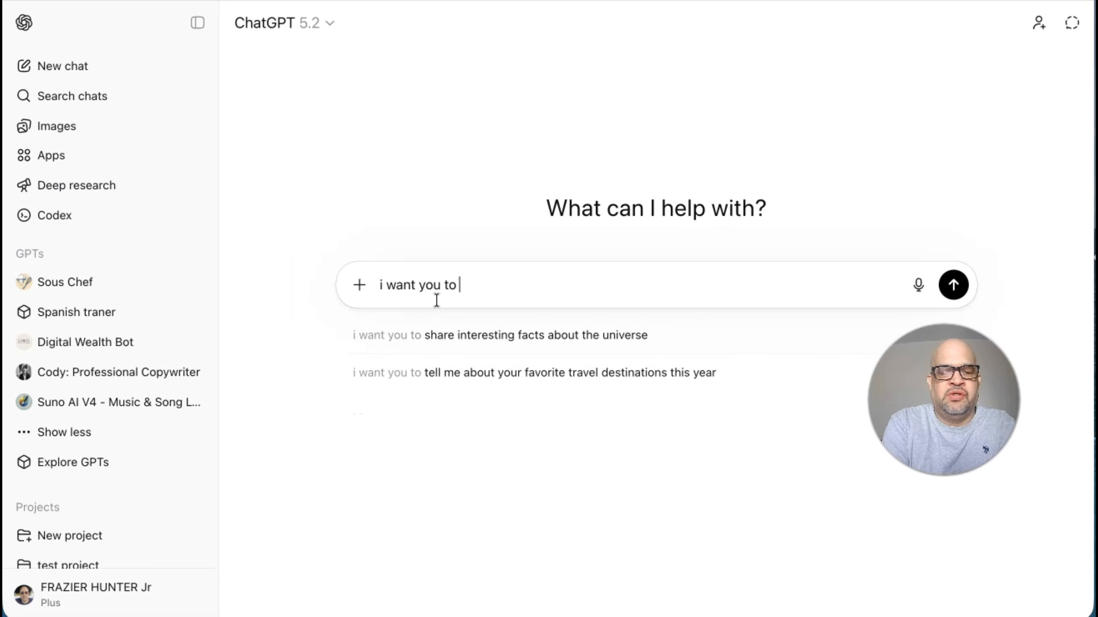
{"action": "type", "text": "crae"}
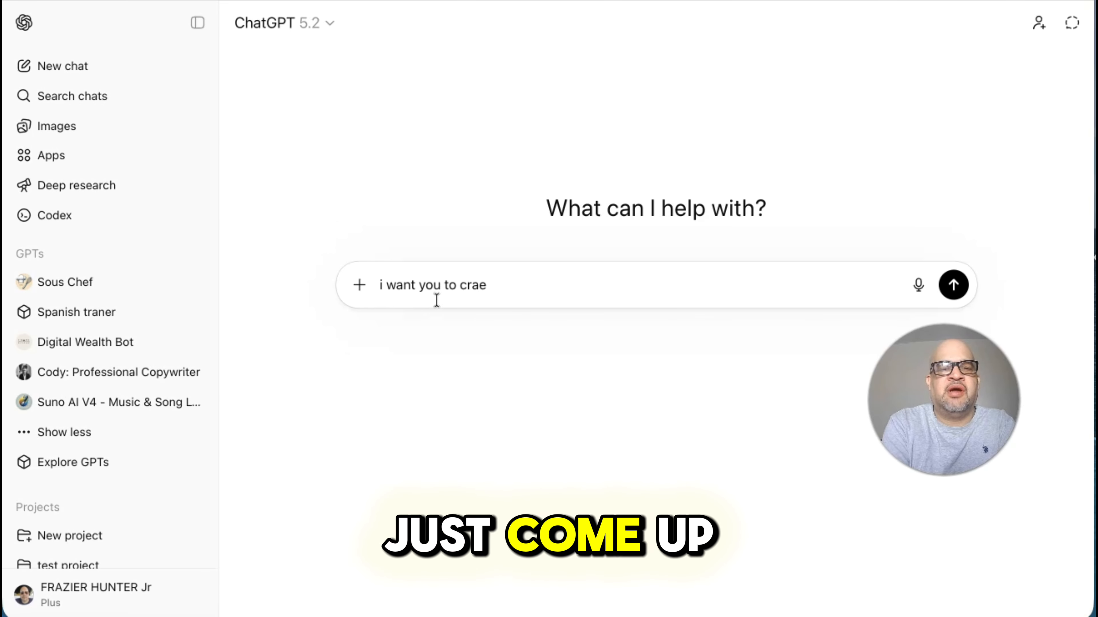
{"action": "key", "text": "BackSpace"}
{"action": "key", "text": "BackSpace"}
{"action": "type", "text": "eate "}
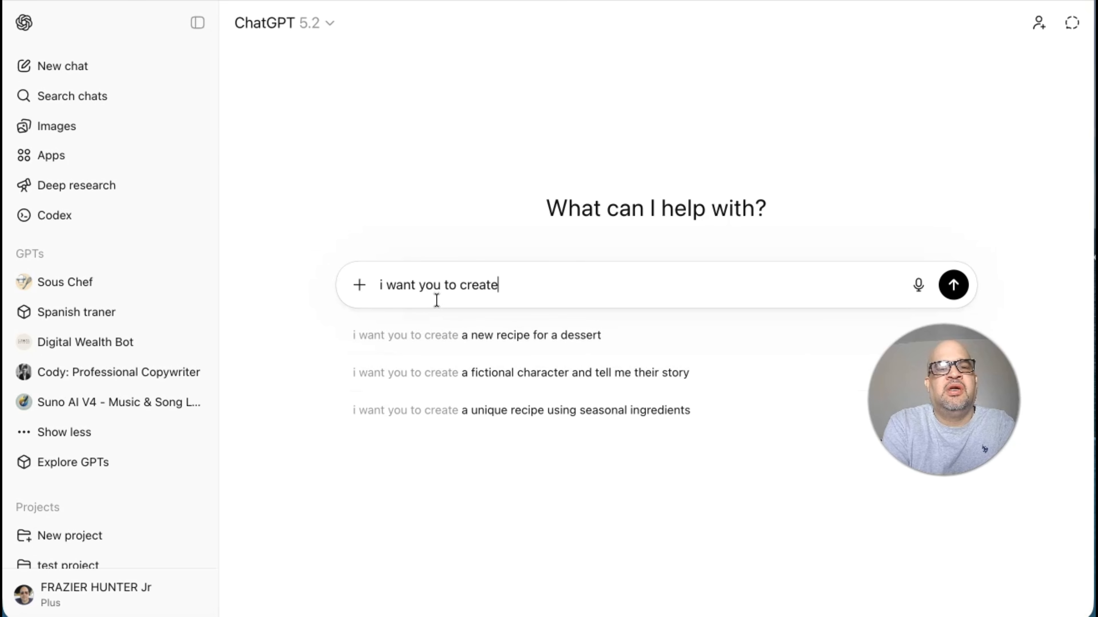
{"action": "type", "text": "a son"}
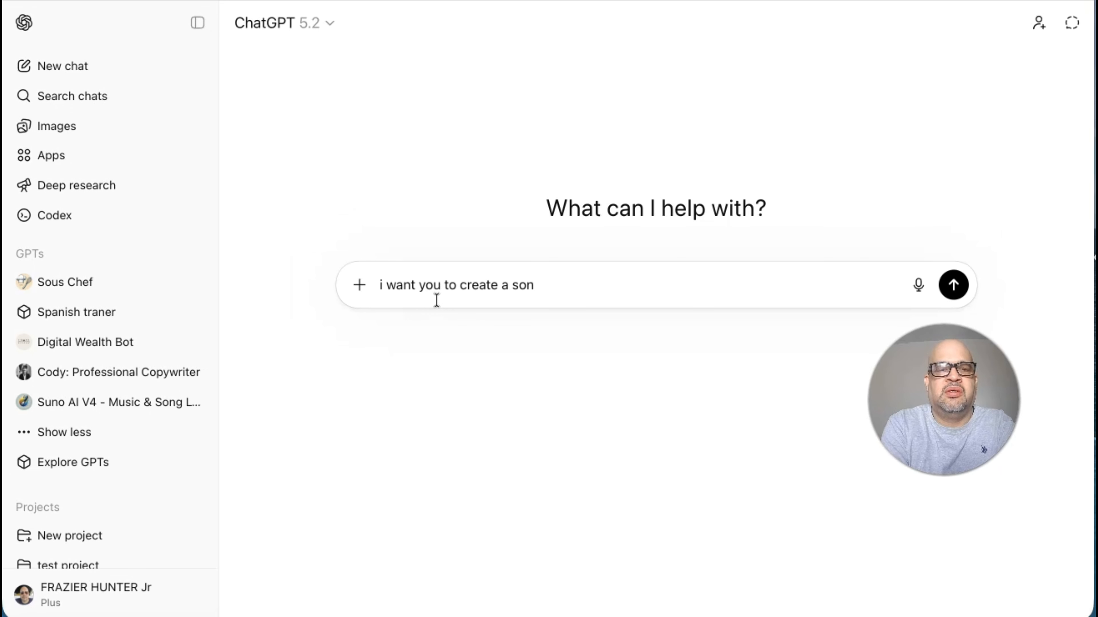
{"action": "type", "text": "g ca"}
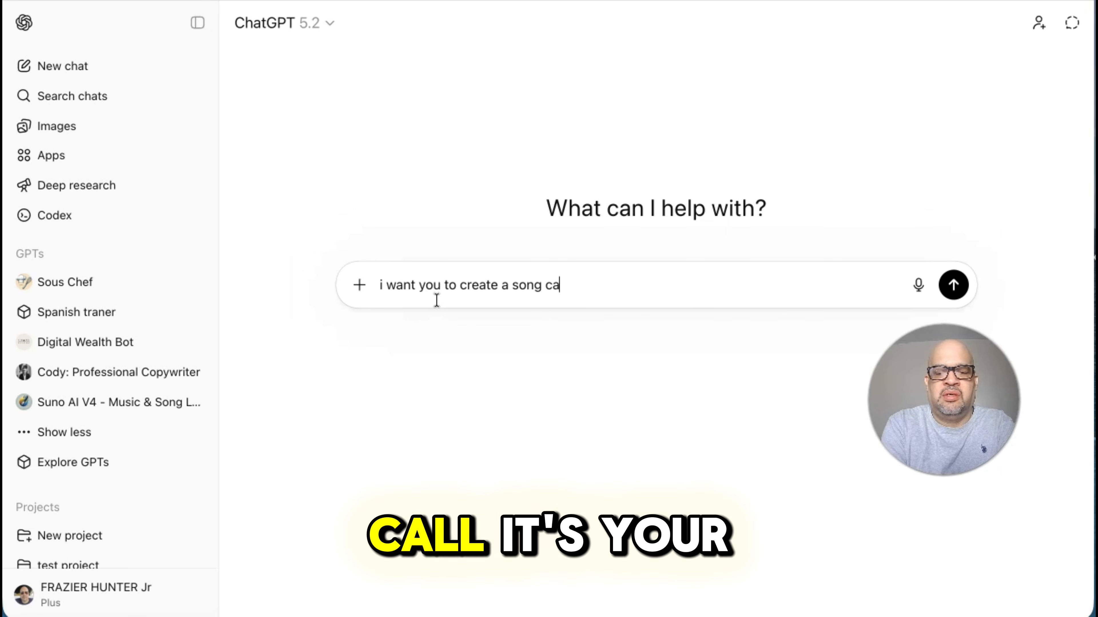
{"action": "type", "text": "lled i"}
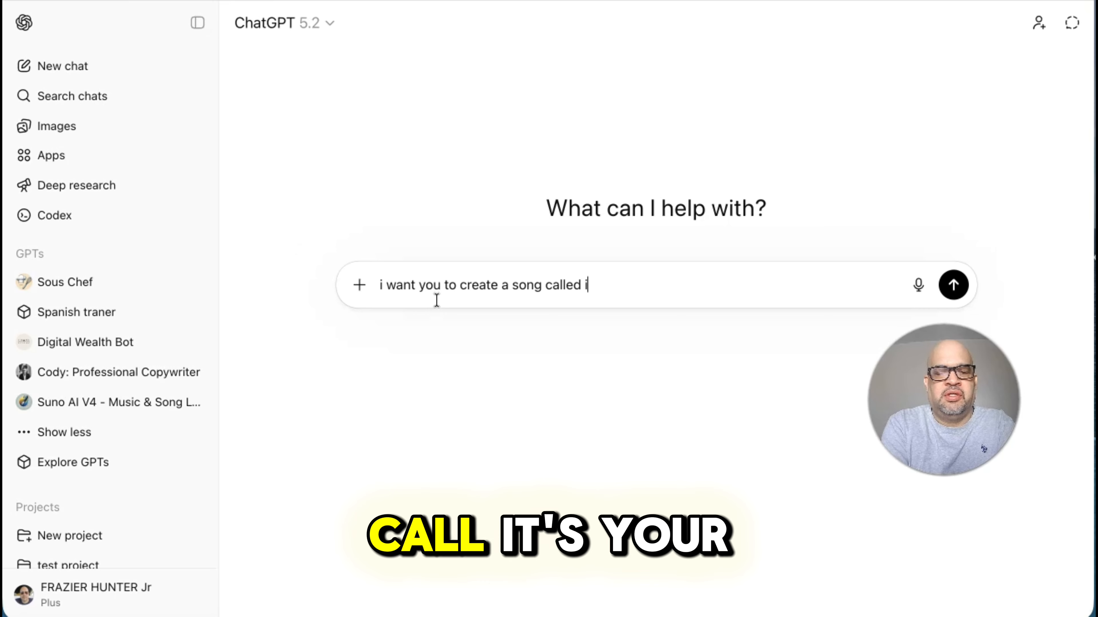
{"action": "type", "text": "ts your"}
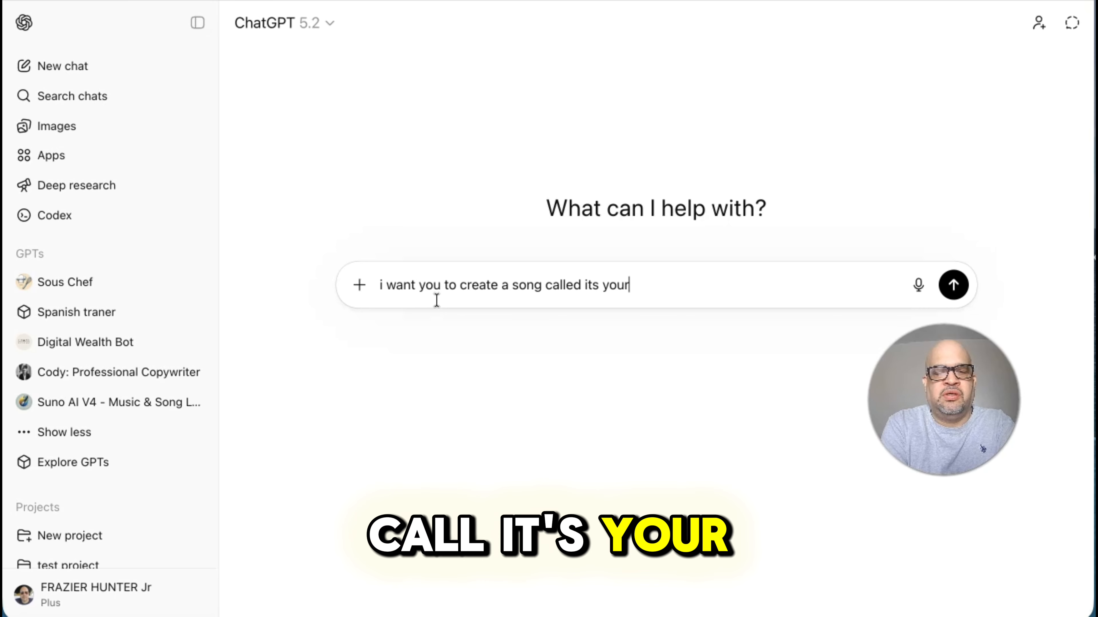
{"action": "type", "text": " time"}
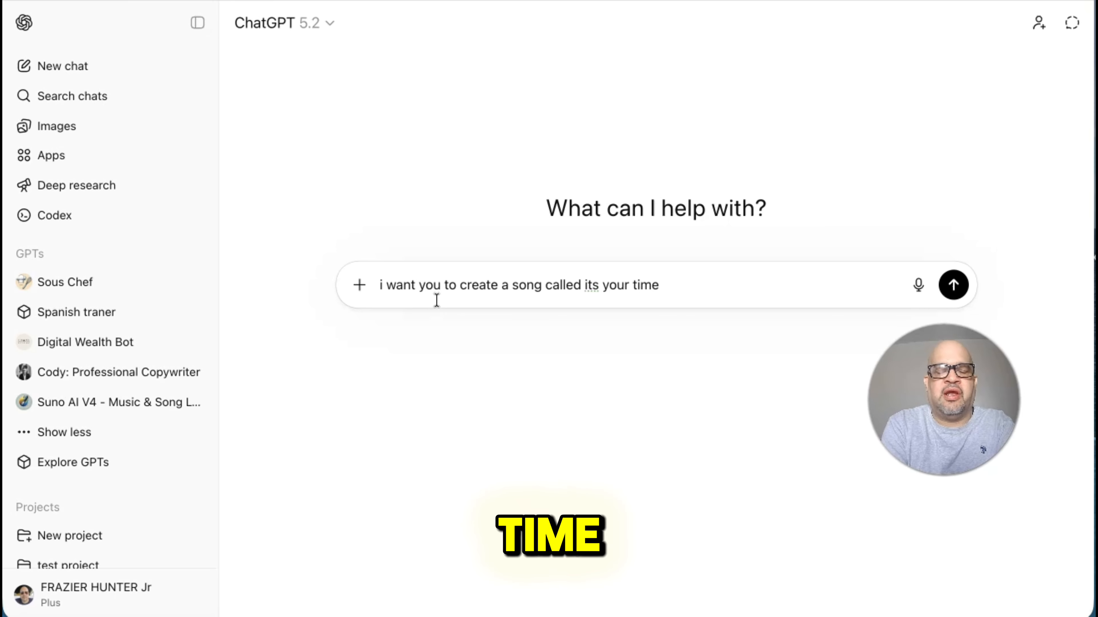
Extend the prompt with "a sonf about someone going throught a hard life and then change for the better".
{"action": "type", "text": " a sonf about"}
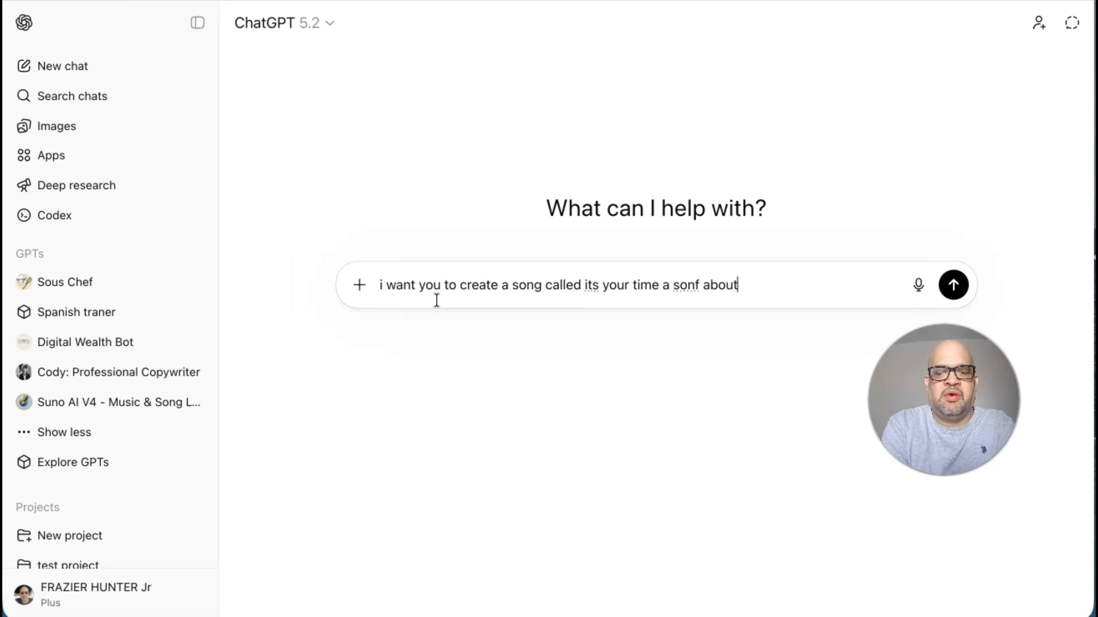
{"action": "type", "text": " someo"}
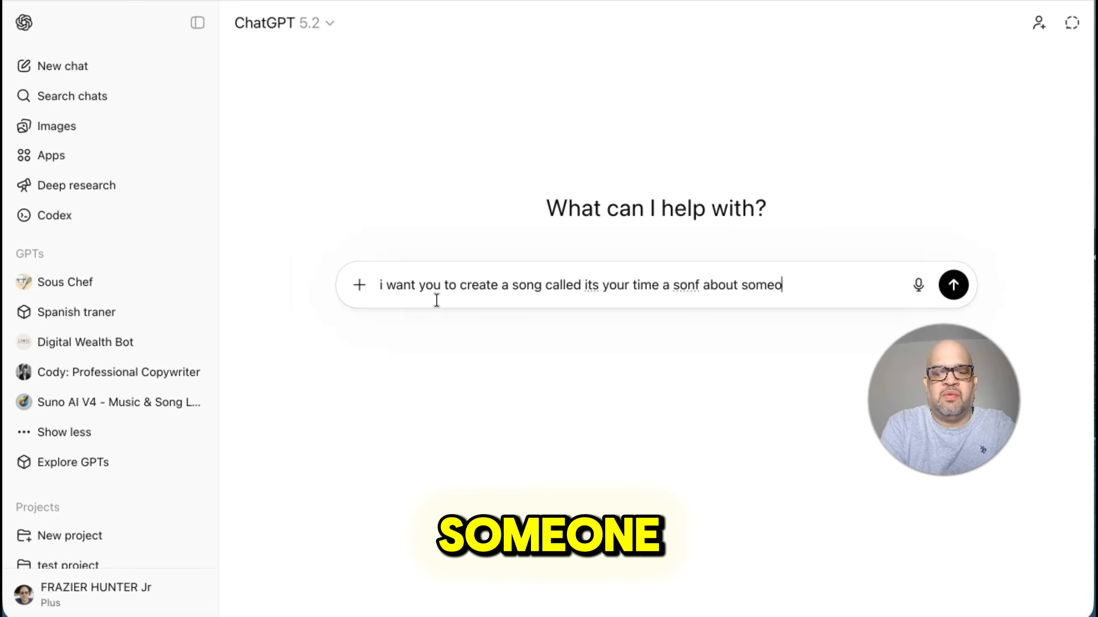
{"action": "type", "text": "ne going throught"}
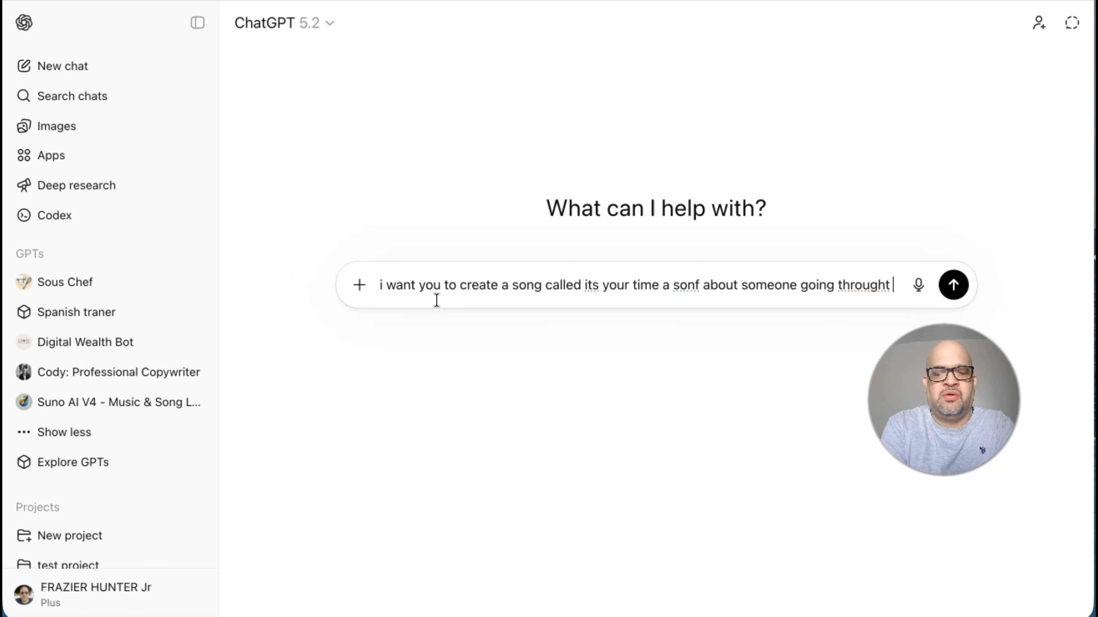
{"action": "type", "text": " a hard lif"}
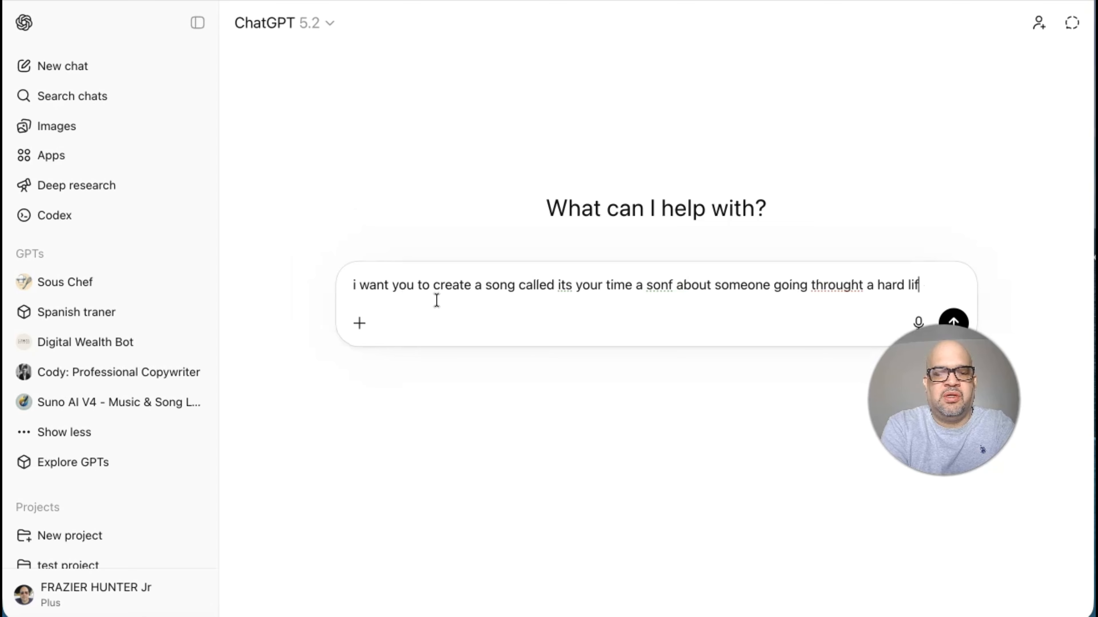
{"action": "type", "text": "e and then change for the btt"}
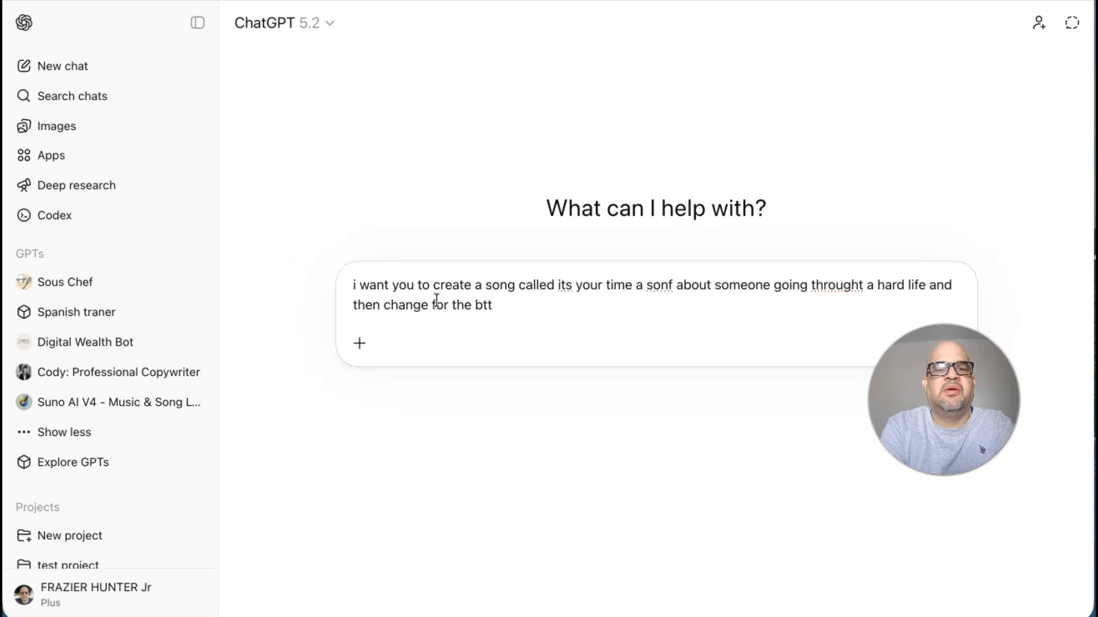
{"action": "key", "text": "BackSpace"}
{"action": "key", "text": "BackSpace"}
{"action": "type", "text": "et"}
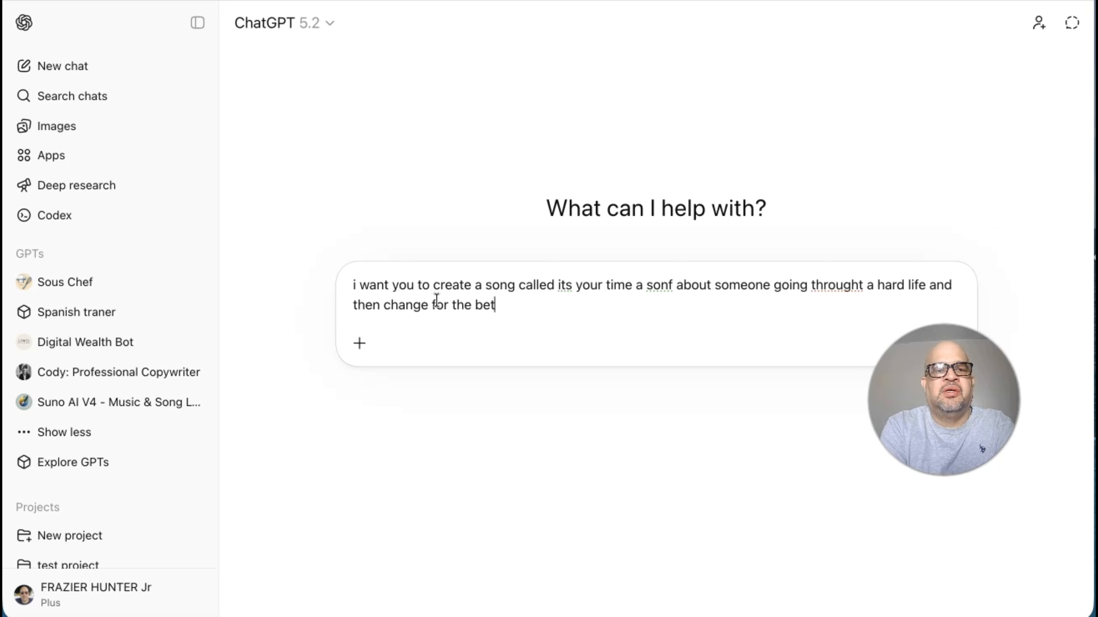
{"action": "type", "text": "ter"}
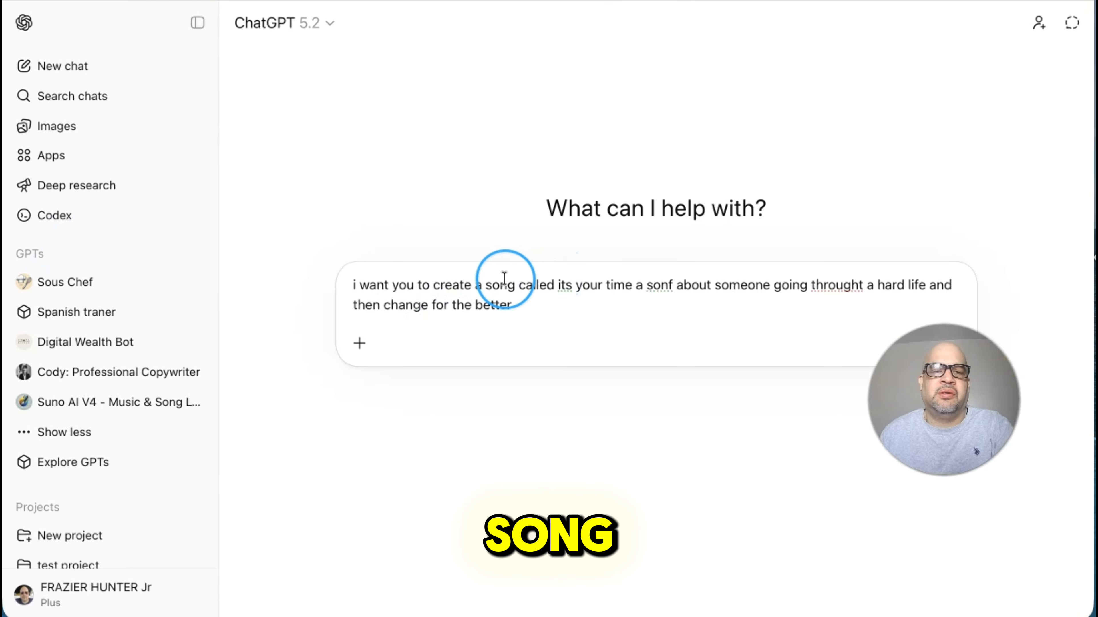
Insert "in suno" between "song" and "called" in the prompt, with a space on each side.
{"action": "left_click", "coordinate": [516, 284]}
{"action": "type", "text": "in su"}
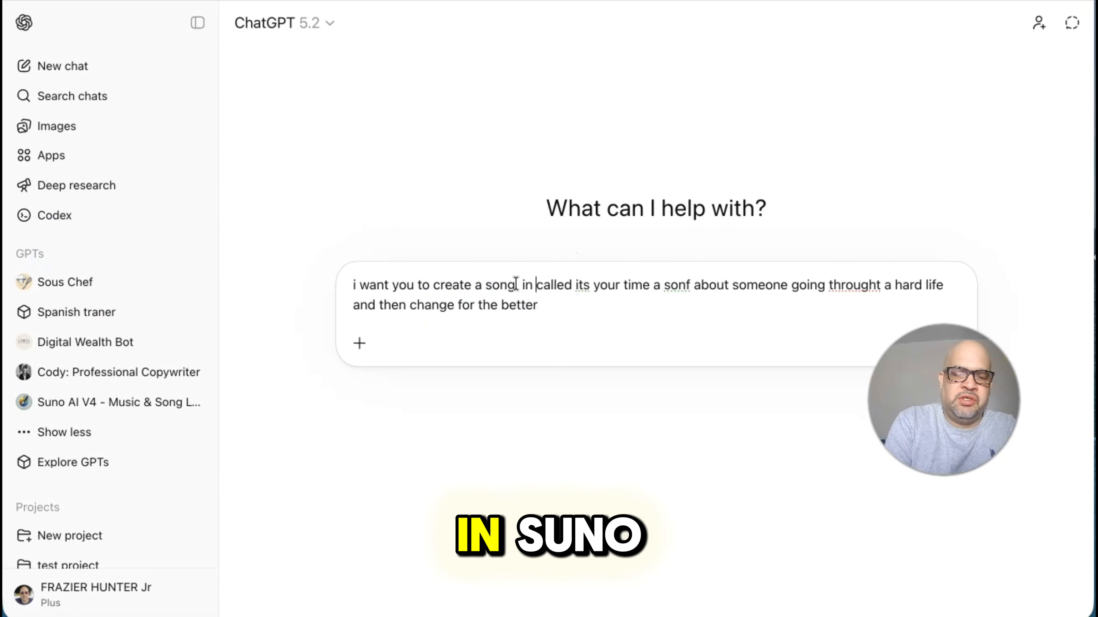
{"action": "type", "text": "no"}
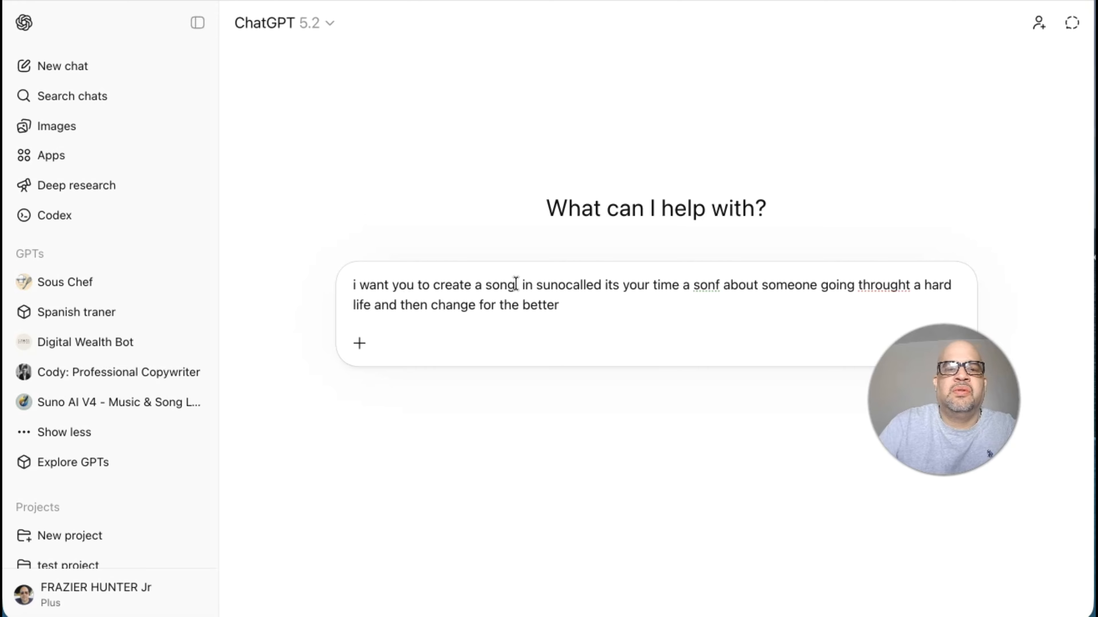
{"action": "left_click", "coordinate": [502, 290]}
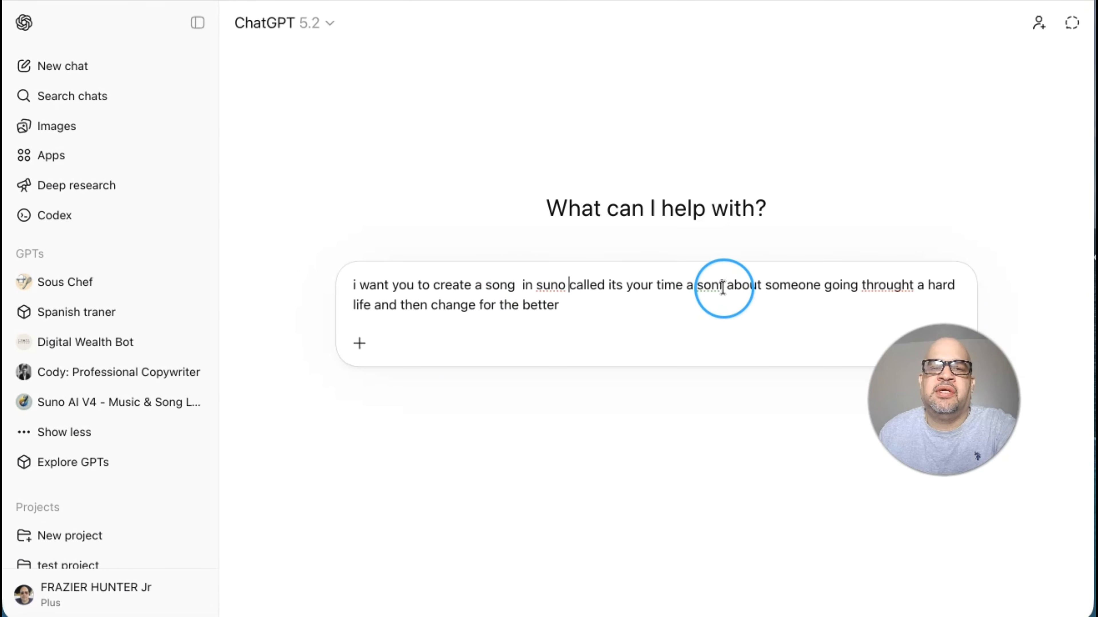
Correct the misspelled words in the prompt to "song" and "through".
{"action": "key", "text": "BackSpace"}
{"action": "type", "text": "g"}
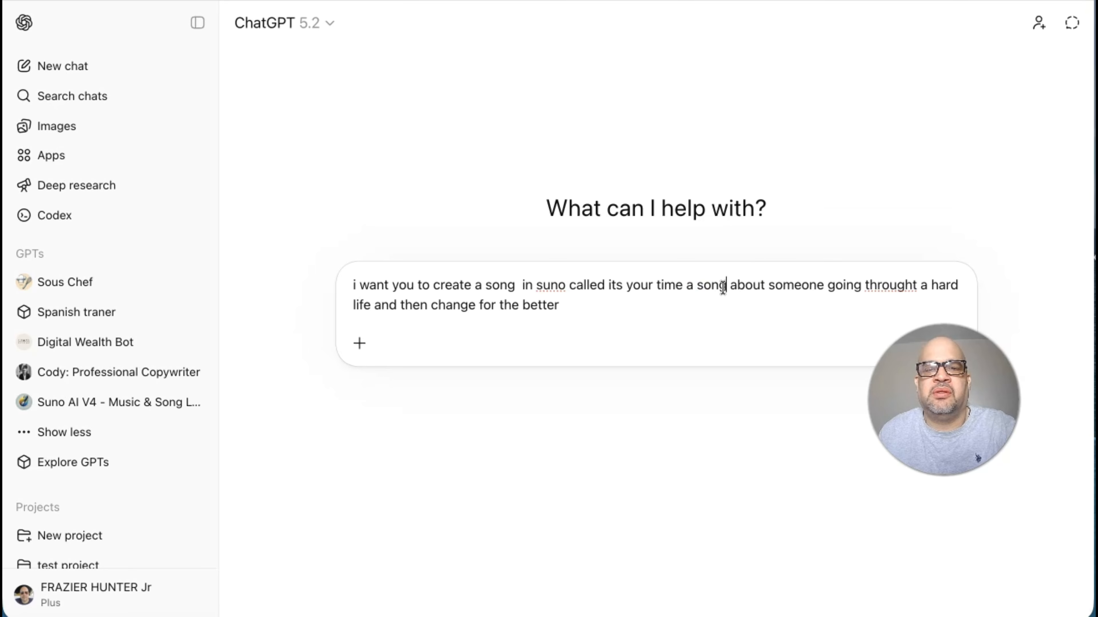
{"action": "left_click", "coordinate": [889, 299]}
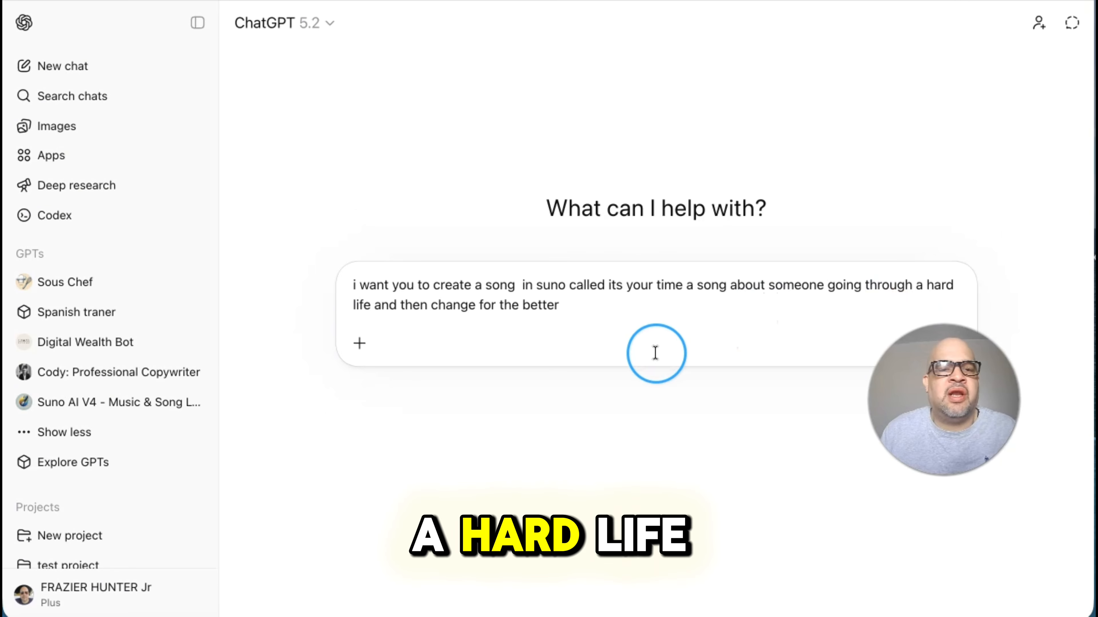
Insert "there life" before "change for the better" in the prompt and submit it.
{"action": "left_click", "coordinate": [428, 306]}
{"action": "type", "text": "ther"}
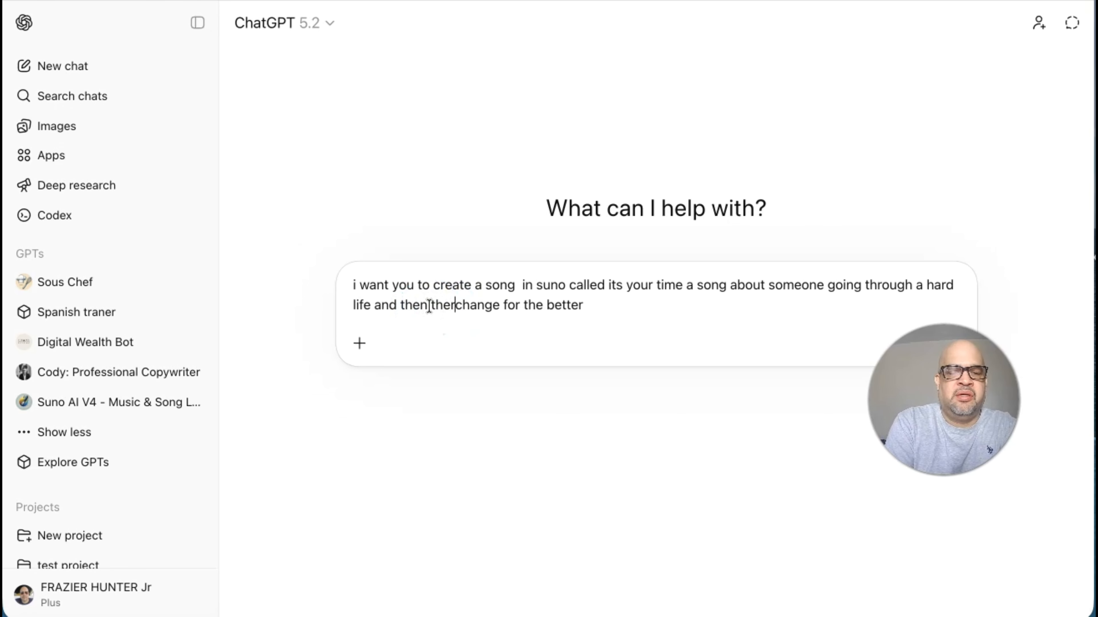
{"action": "type", "text": "e life"}
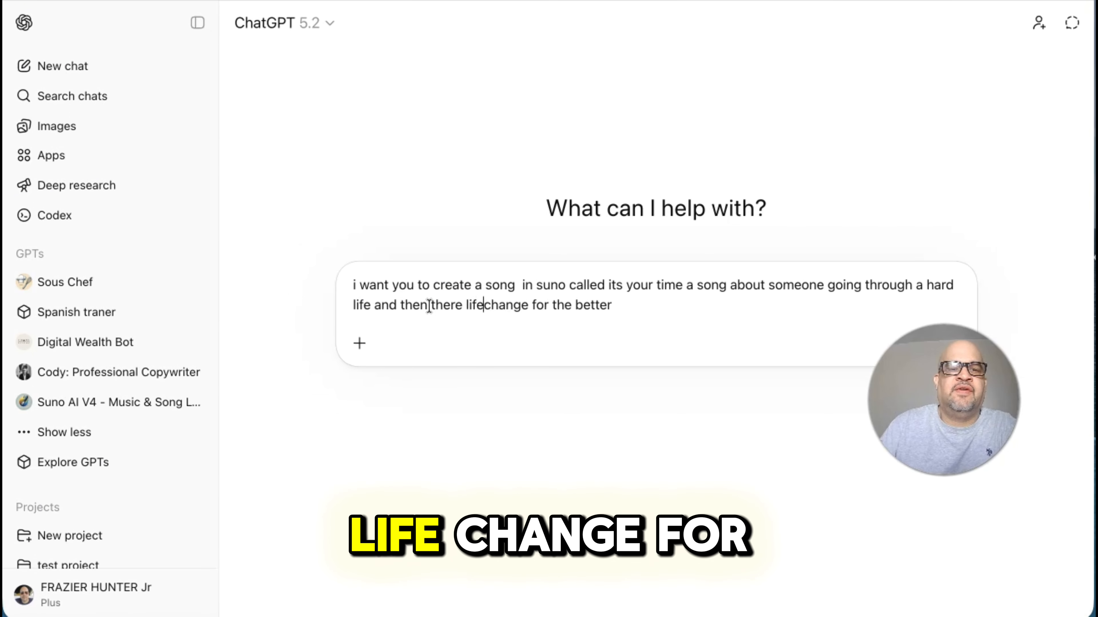
{"action": "left_click", "coordinate": [637, 306]}
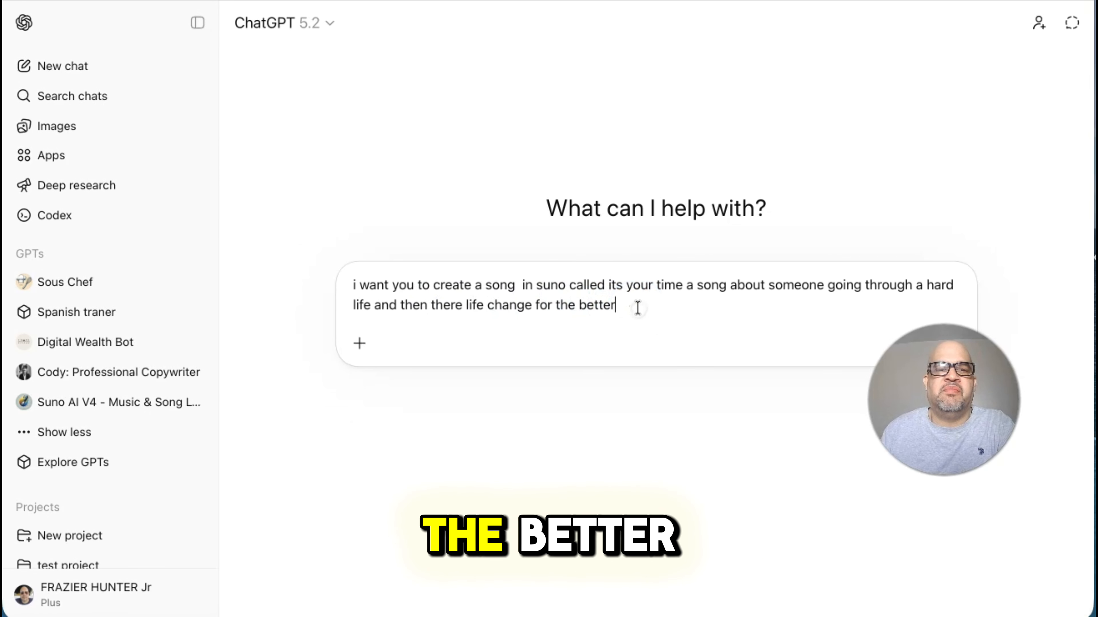
{"action": "key", "text": "Return"}
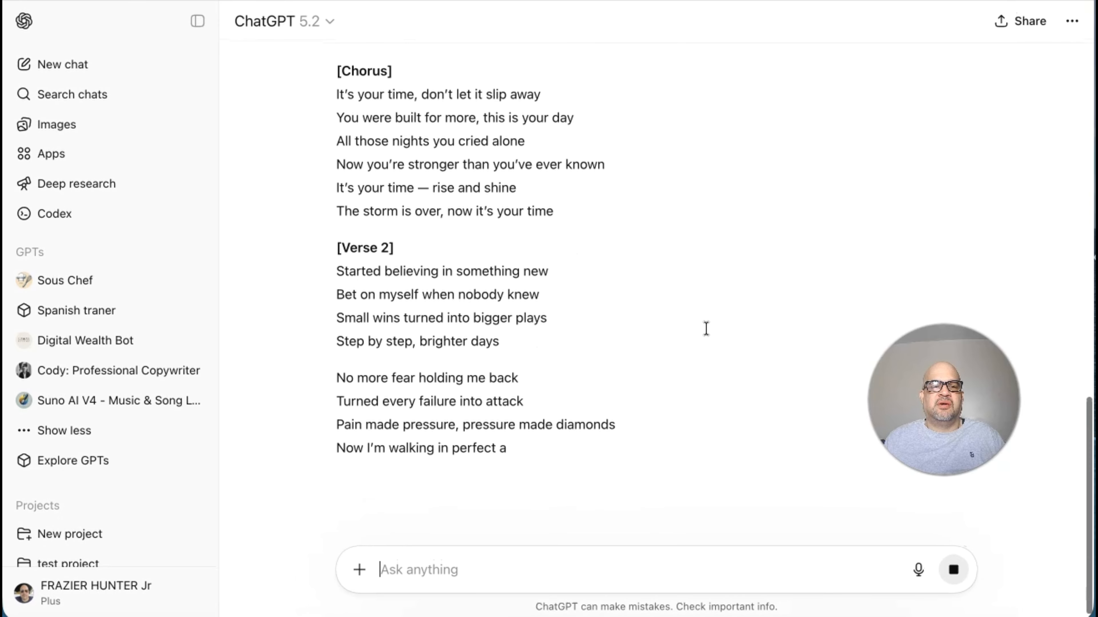
Copy the generated lyrics from the "Lyrics (Paste into Suno)" heading through the final chorus's last line, and switch to Suno's song creation page.
{"action": "scroll", "coordinate": [706, 328], "scroll_direction": "up", "scroll_amount": 15}
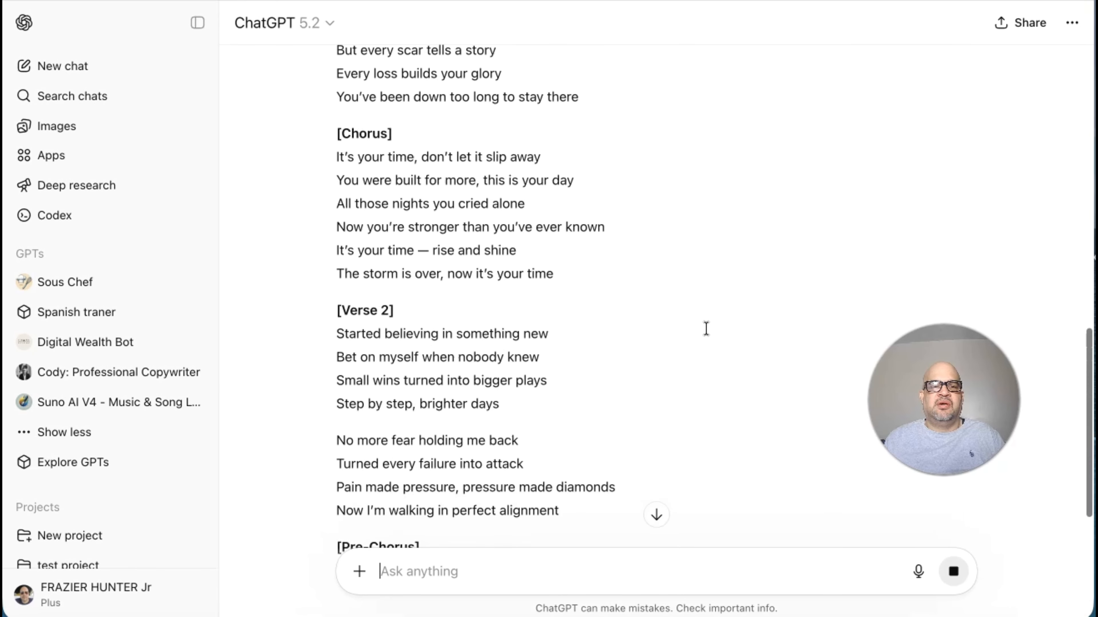
{"action": "scroll", "coordinate": [706, 329], "scroll_direction": "up", "scroll_amount": 5}
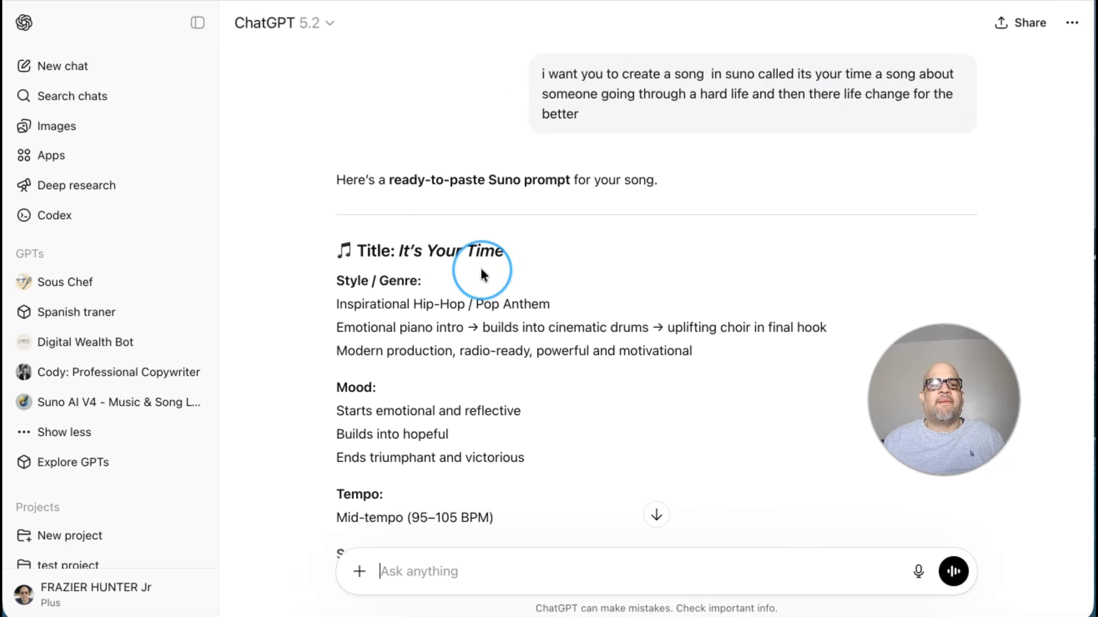
{"action": "scroll", "coordinate": [482, 275], "scroll_direction": "down", "scroll_amount": 3}
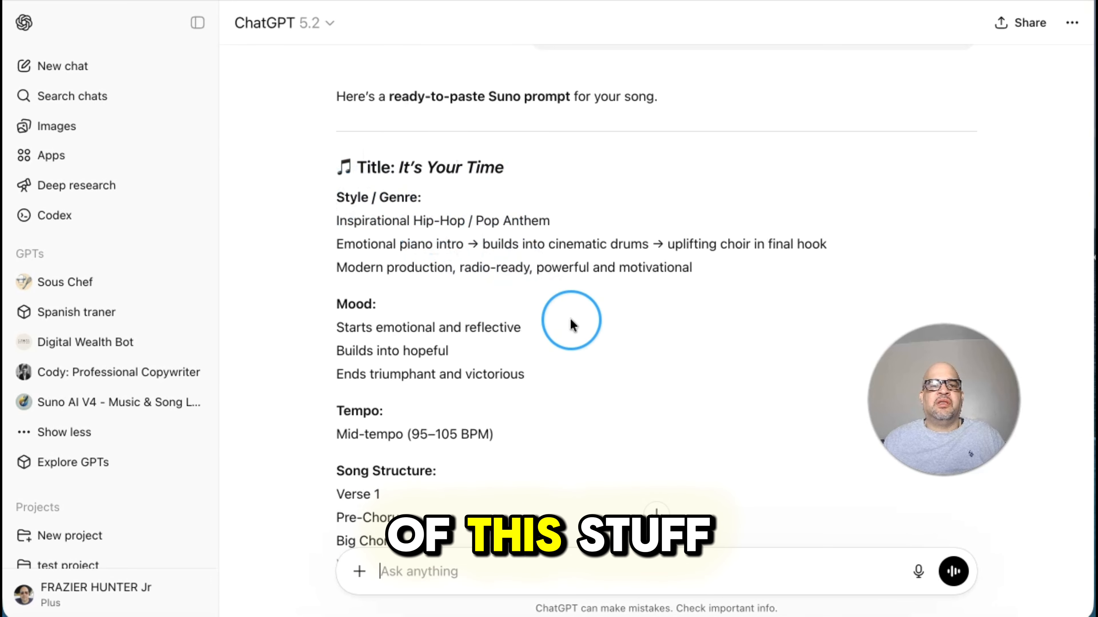
{"action": "scroll", "coordinate": [559, 372], "scroll_direction": "down", "scroll_amount": 5}
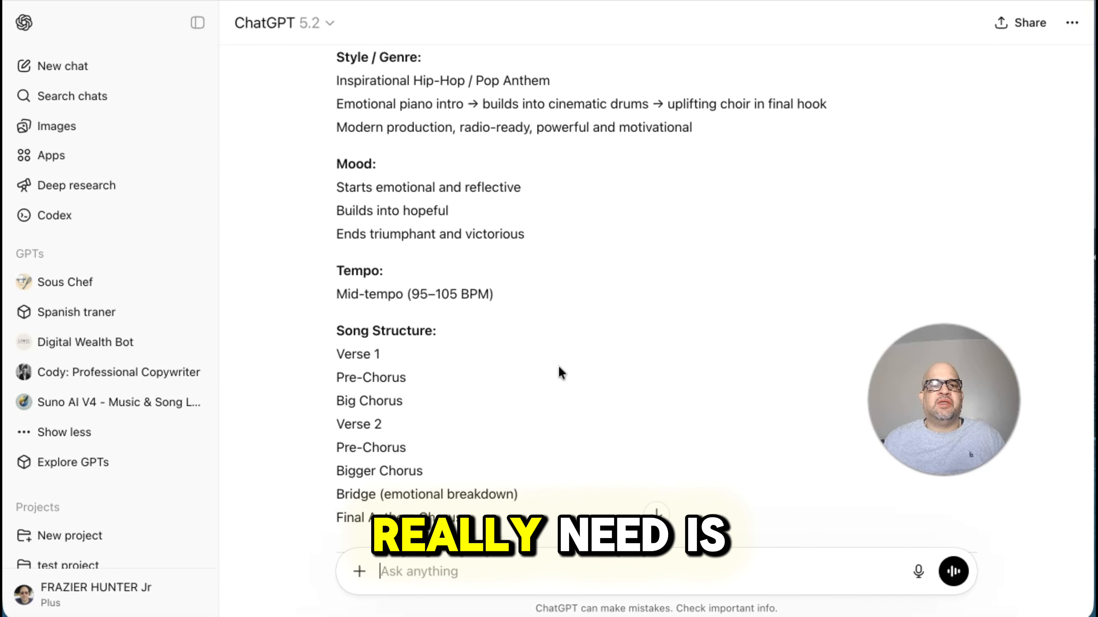
{"action": "scroll", "coordinate": [559, 372], "scroll_direction": "down", "scroll_amount": 15}
{"action": "scroll", "coordinate": [561, 373], "scroll_direction": "down", "scroll_amount": 2}
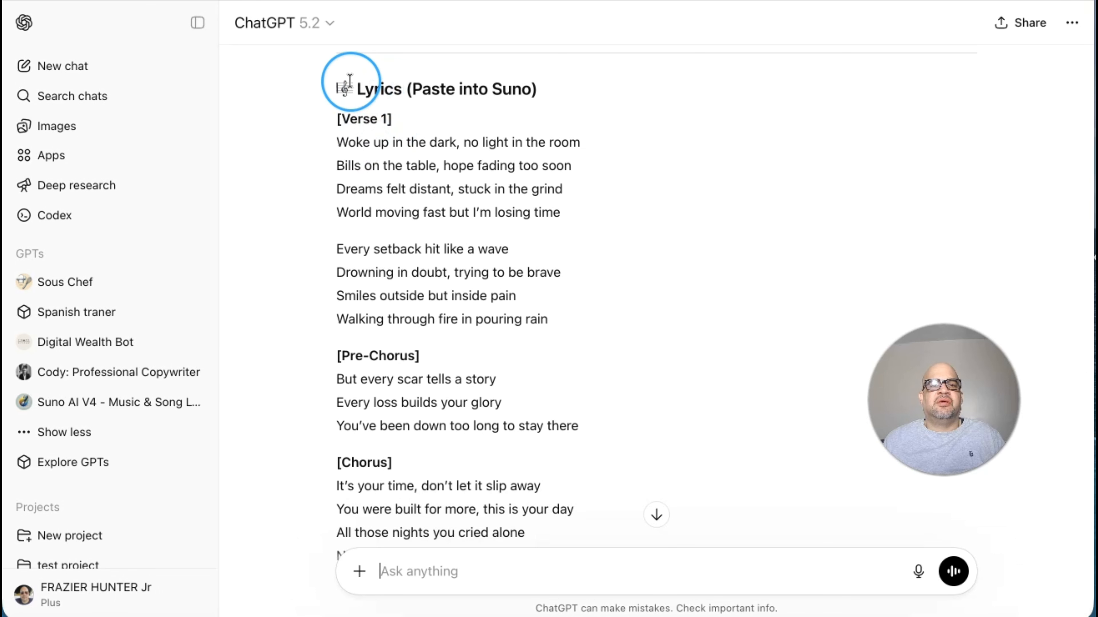
{"action": "left_click_drag", "start_coordinate": [333, 85], "coordinate": [704, 374]}
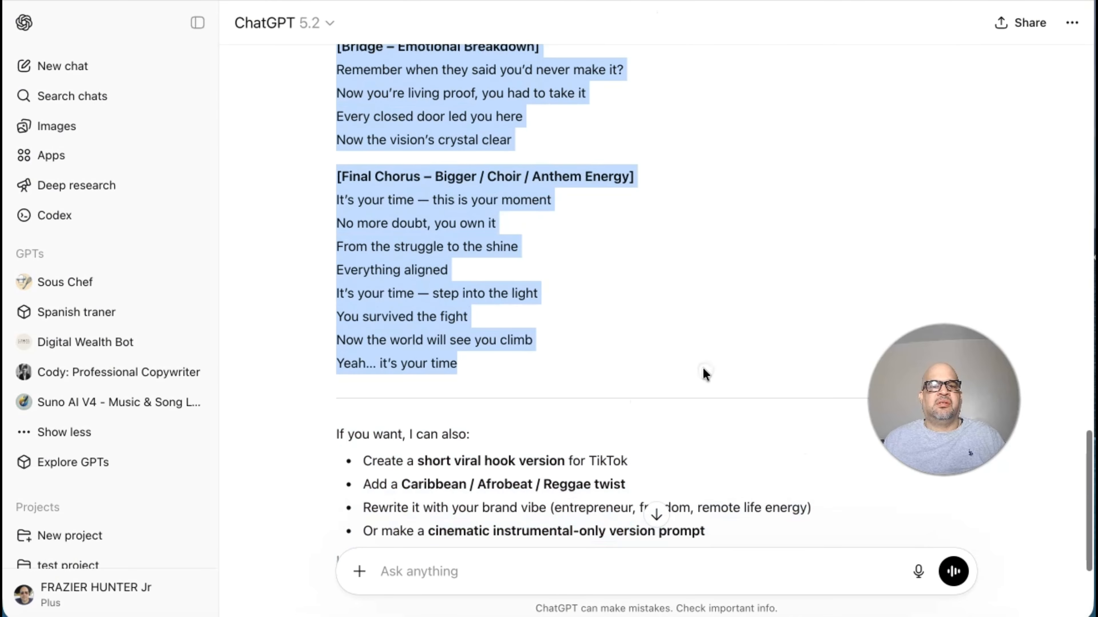
{"action": "left_click", "coordinate": [58, 0]}
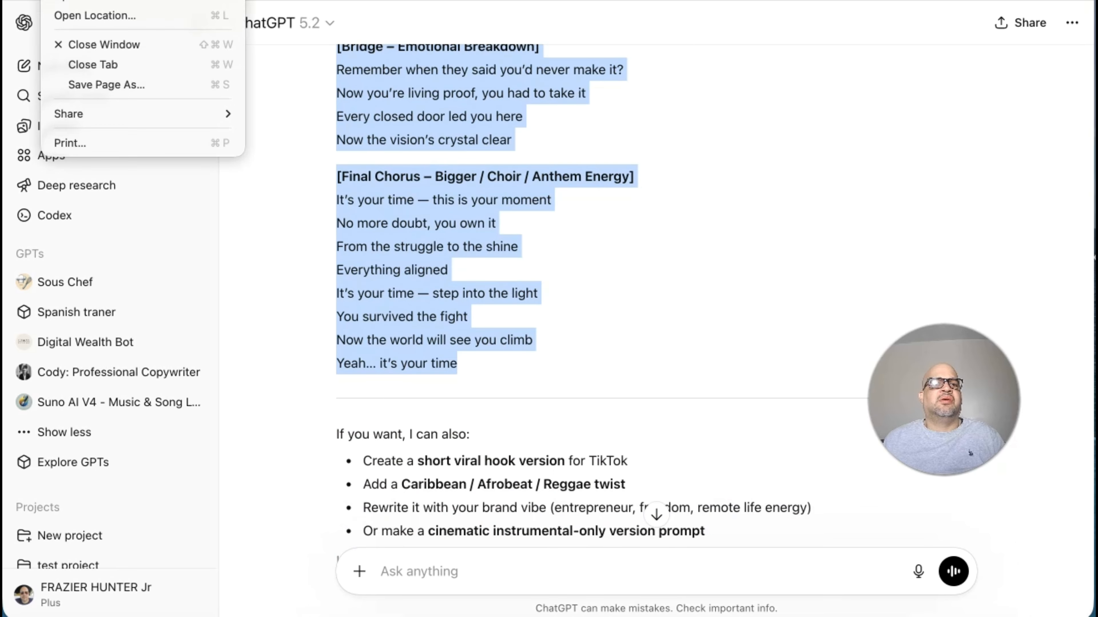
{"action": "mouse_move", "coordinate": [93, 0]}
{"action": "key", "text": "super+c"}
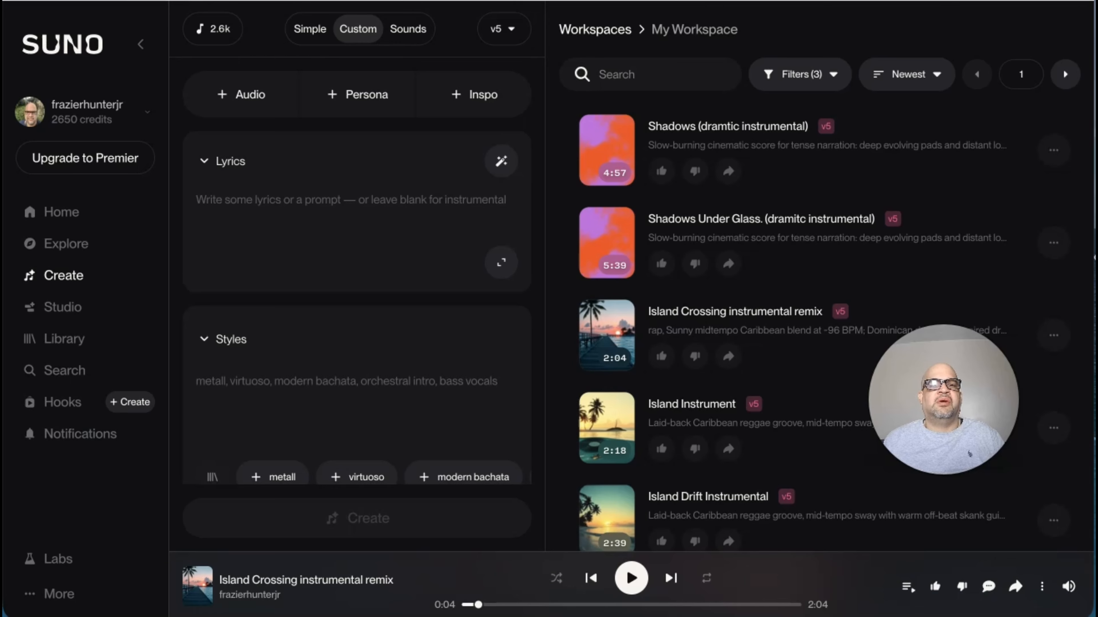
Open the song creation page and paste the copied lyrics into the song's lyrics.
{"action": "left_click", "coordinate": [258, 217]}
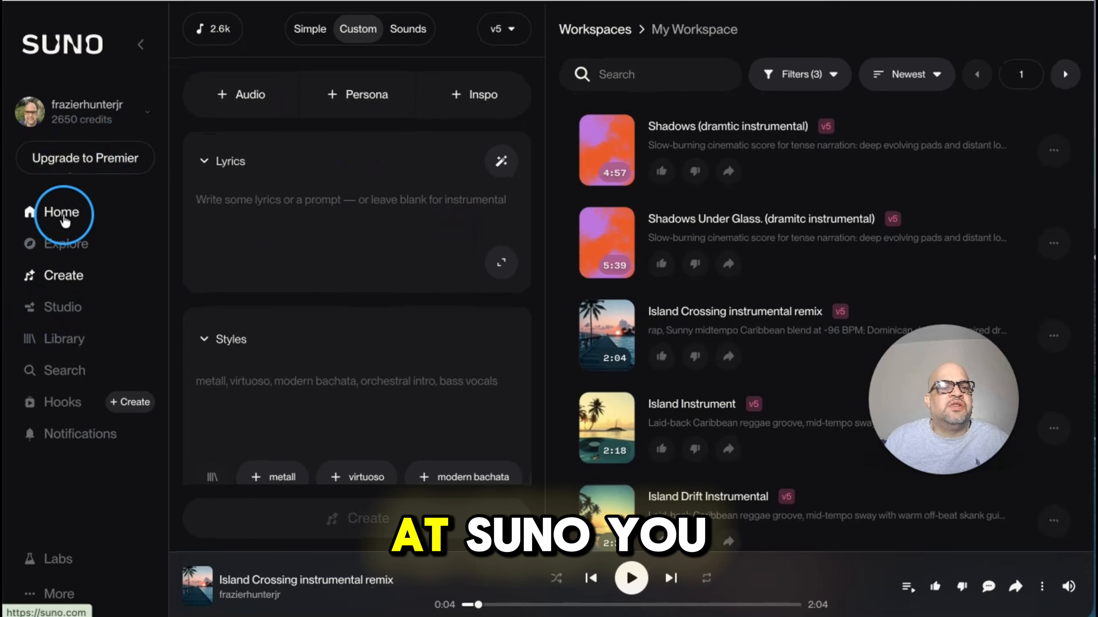
{"action": "left_click", "coordinate": [62, 276]}
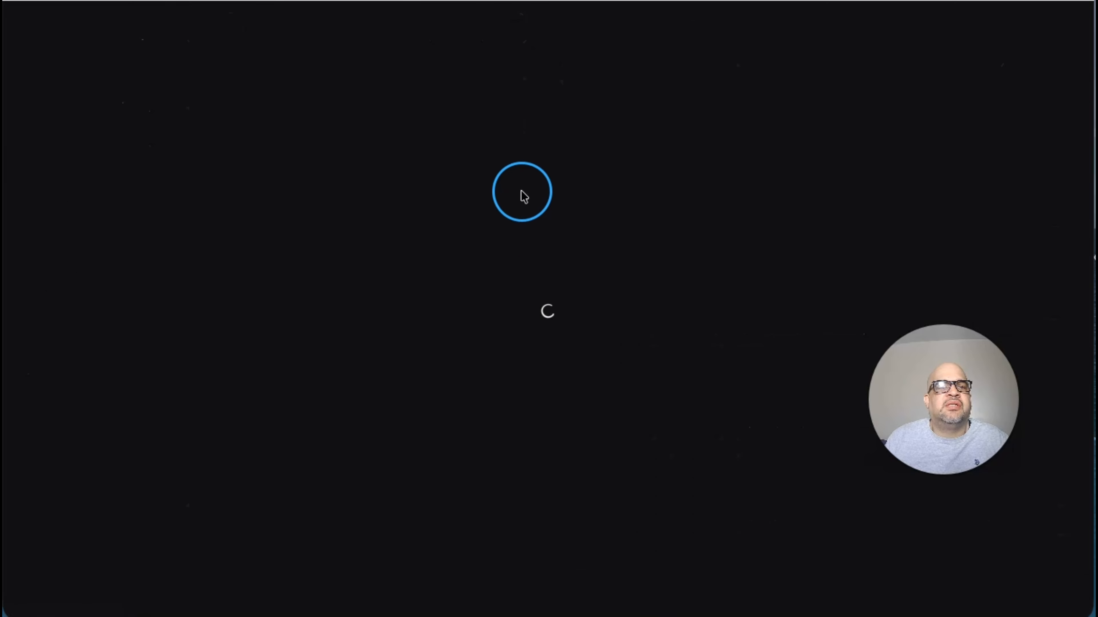
{"action": "left_click", "coordinate": [285, 197]}
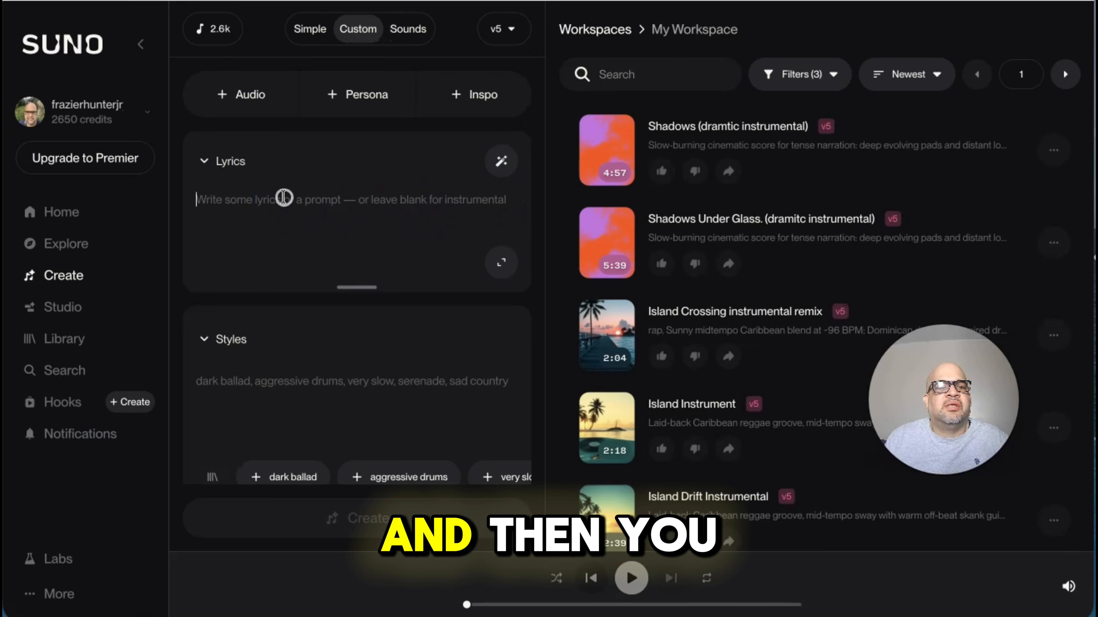
{"action": "key", "text": "ctrl+v"}
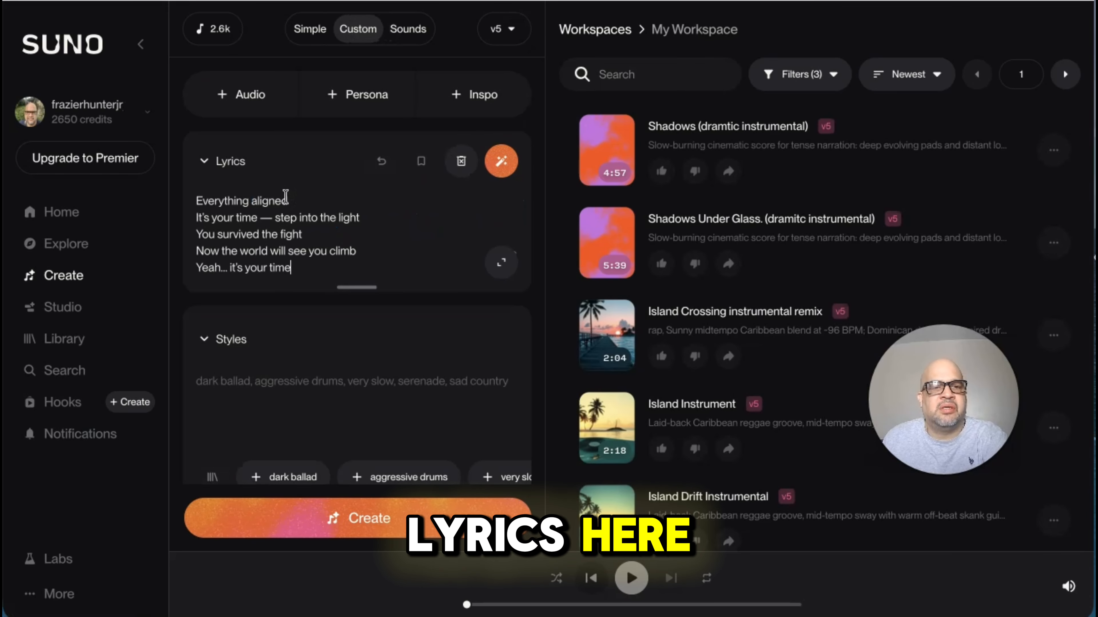
{"action": "scroll", "coordinate": [312, 215], "scroll_direction": "up", "scroll_amount": 3}
{"action": "scroll", "coordinate": [312, 215], "scroll_direction": "up", "scroll_amount": 10}
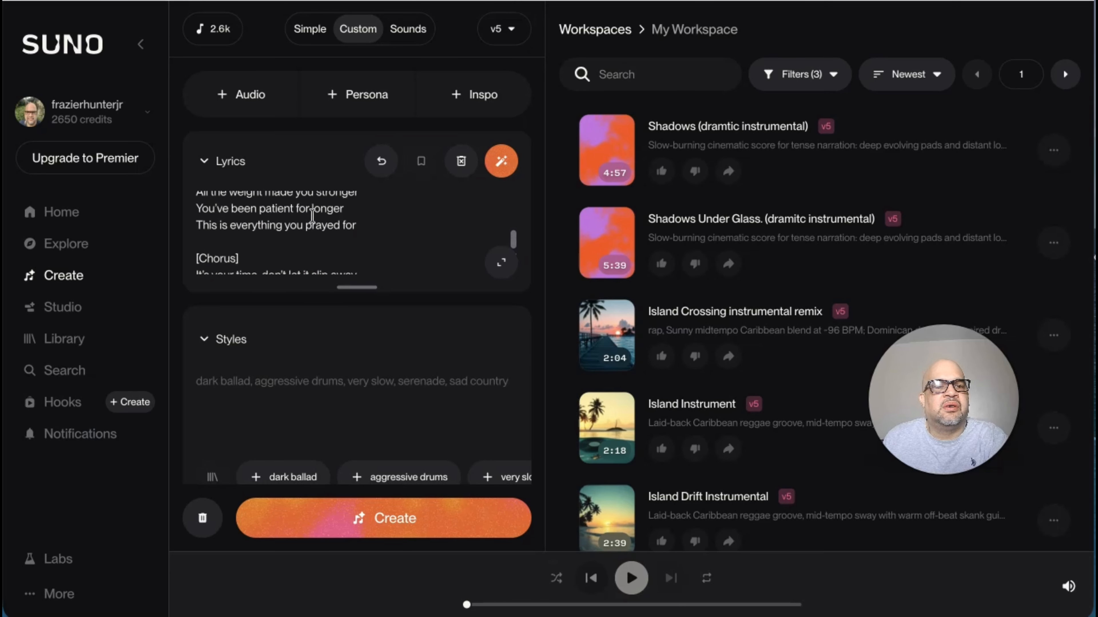
{"action": "scroll", "coordinate": [312, 215], "scroll_direction": "up", "scroll_amount": 6}
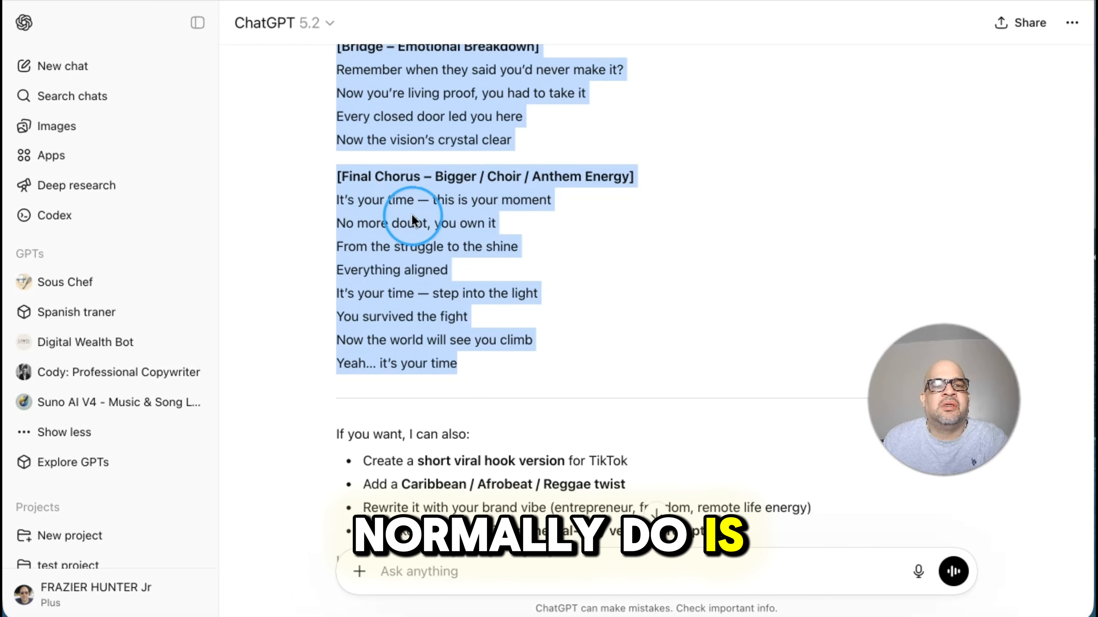
Copy the line "Title: It's Your Time" from the ChatGPT response and switch back to Suno.
{"action": "scroll", "coordinate": [404, 233], "scroll_direction": "up", "scroll_amount": 15}
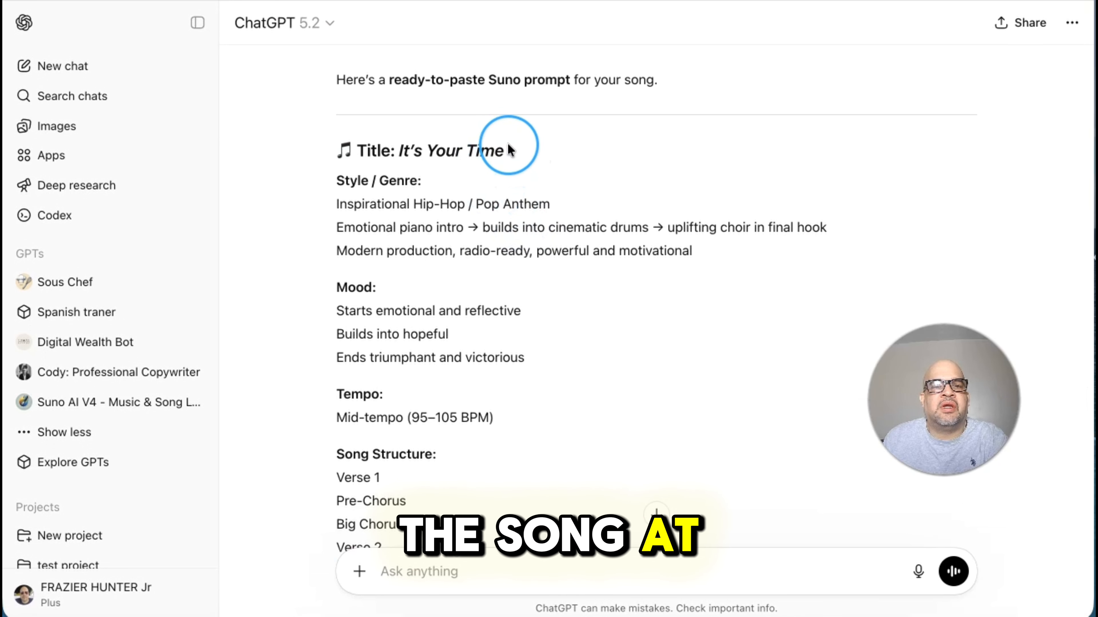
{"action": "left_click_drag", "start_coordinate": [525, 153], "coordinate": [394, 150]}
{"action": "left_click", "coordinate": [47, 0]}
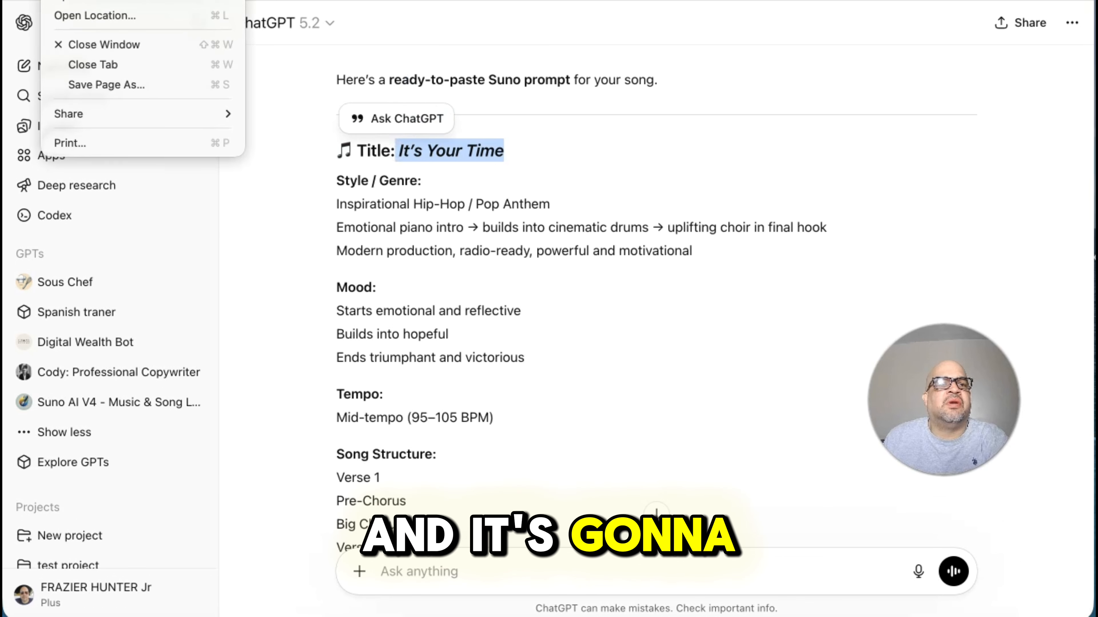
{"action": "mouse_move", "coordinate": [89, 0]}
{"action": "left_click", "coordinate": [456, 184]}
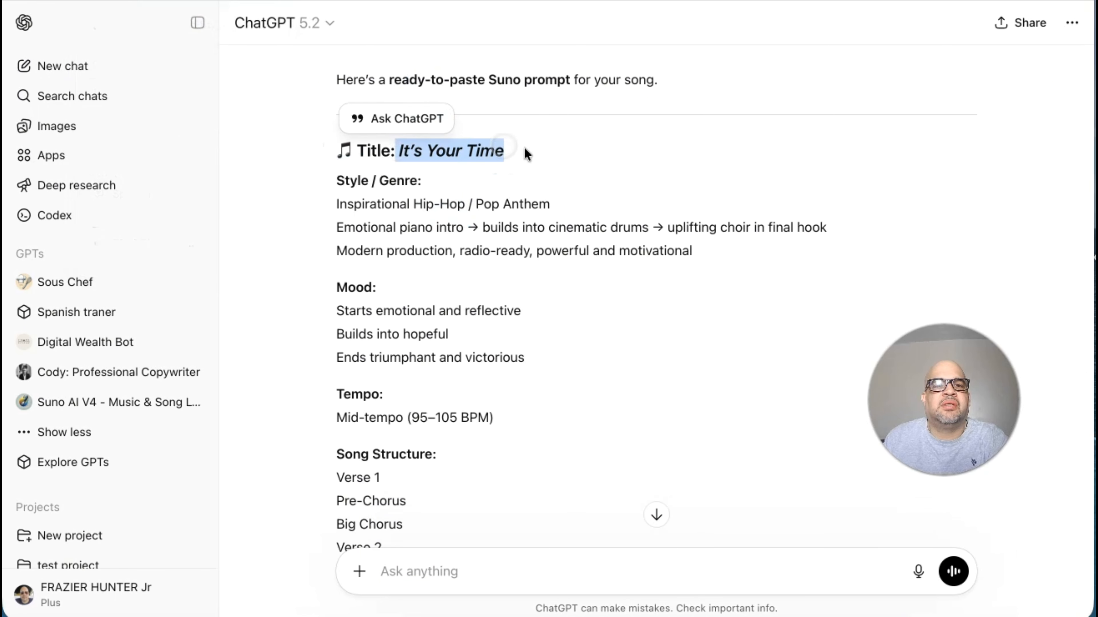
{"action": "left_click_drag", "start_coordinate": [524, 150], "coordinate": [357, 145]}
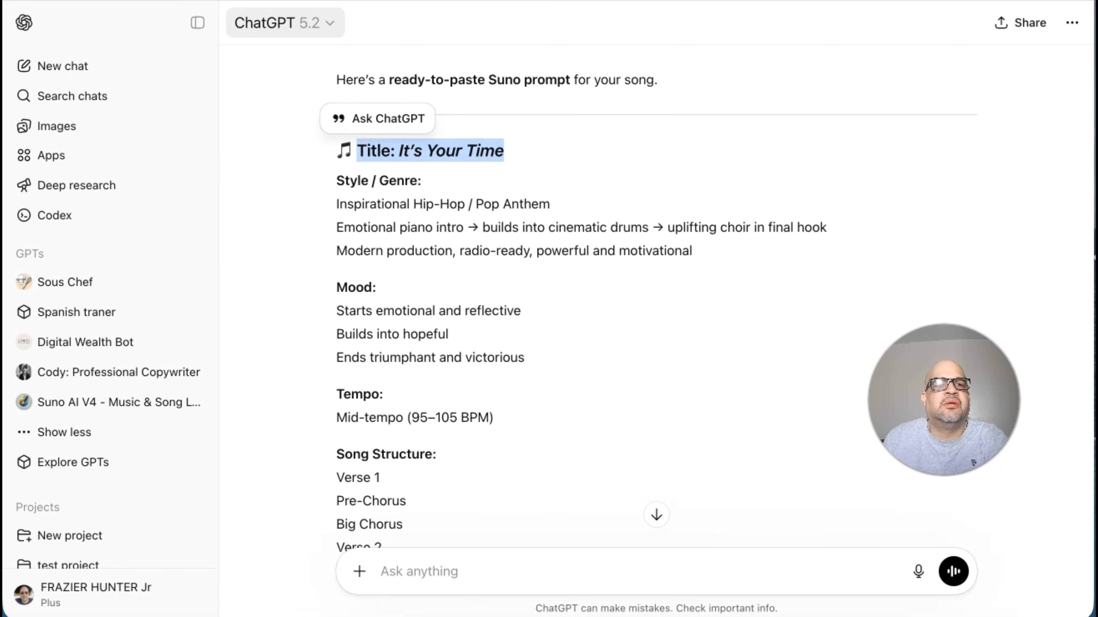
{"action": "left_click", "coordinate": [47, 0]}
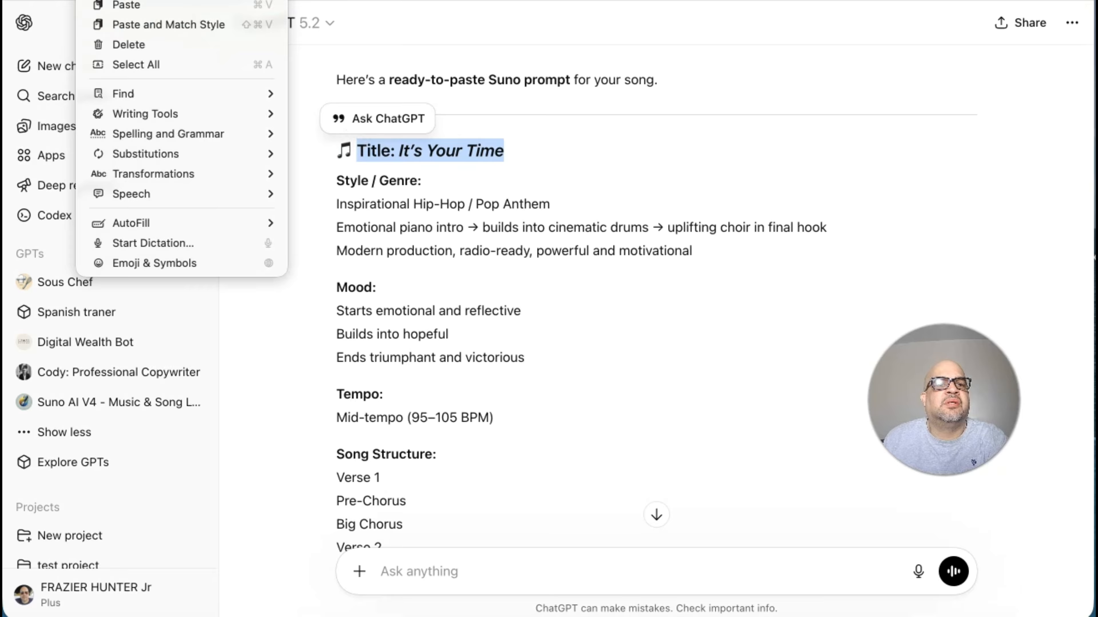
{"action": "left_click", "coordinate": [103, 0]}
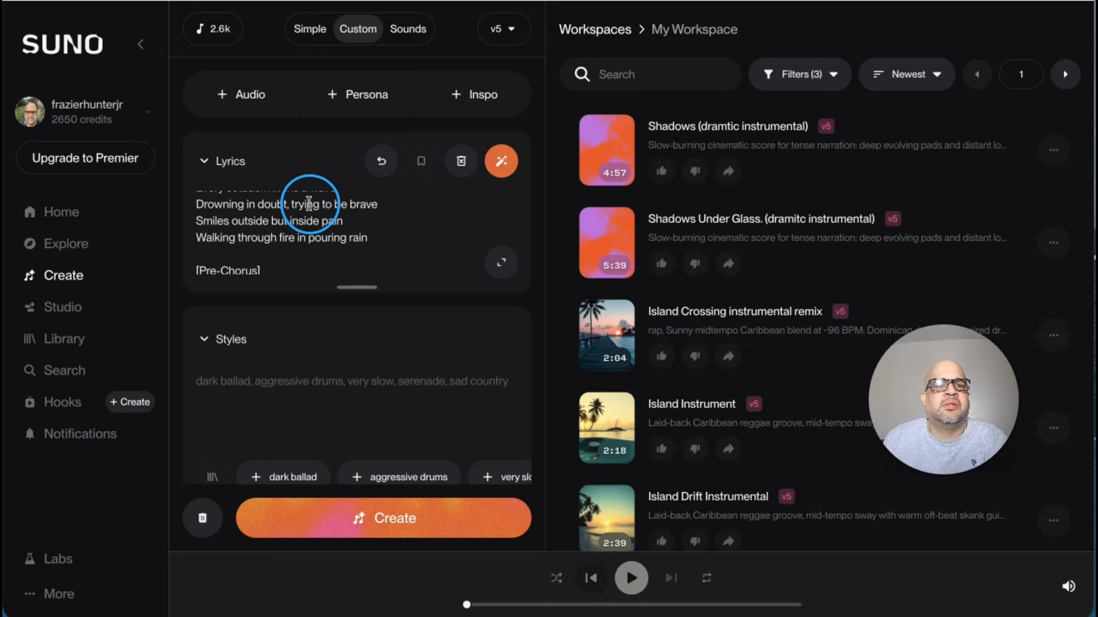
Replace the "Lyrics (Paste into Suno)" heading in the song's lyrics with the copied line "Title: It's Your Time".
{"action": "left_click", "coordinate": [306, 201]}
{"action": "key", "text": "ctrl+v"}
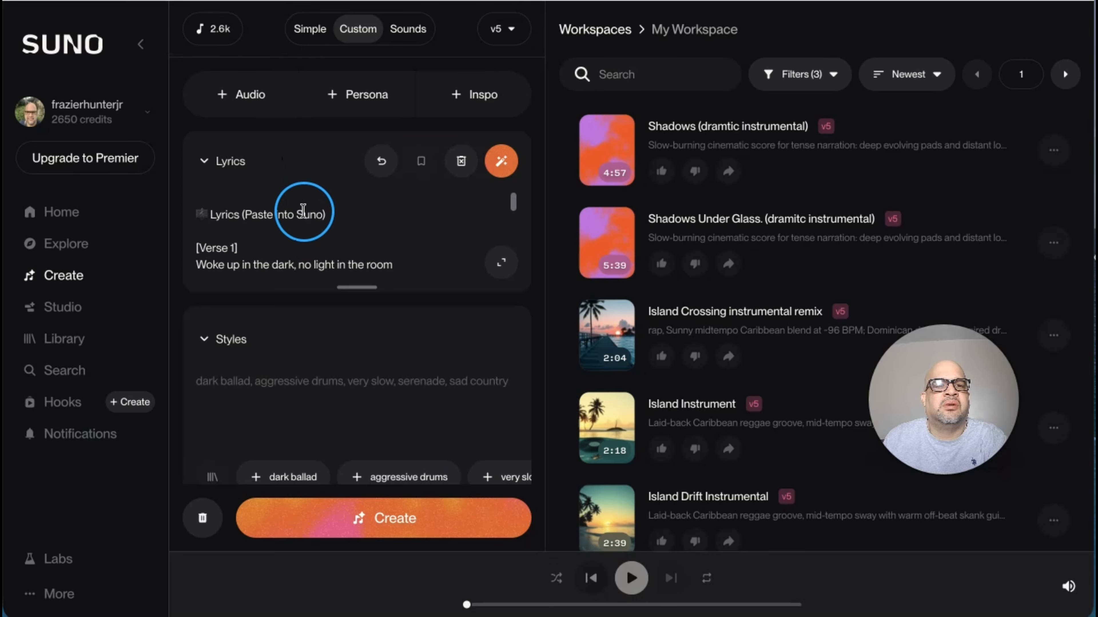
{"action": "left_click_drag", "start_coordinate": [325, 200], "coordinate": [290, 200]}
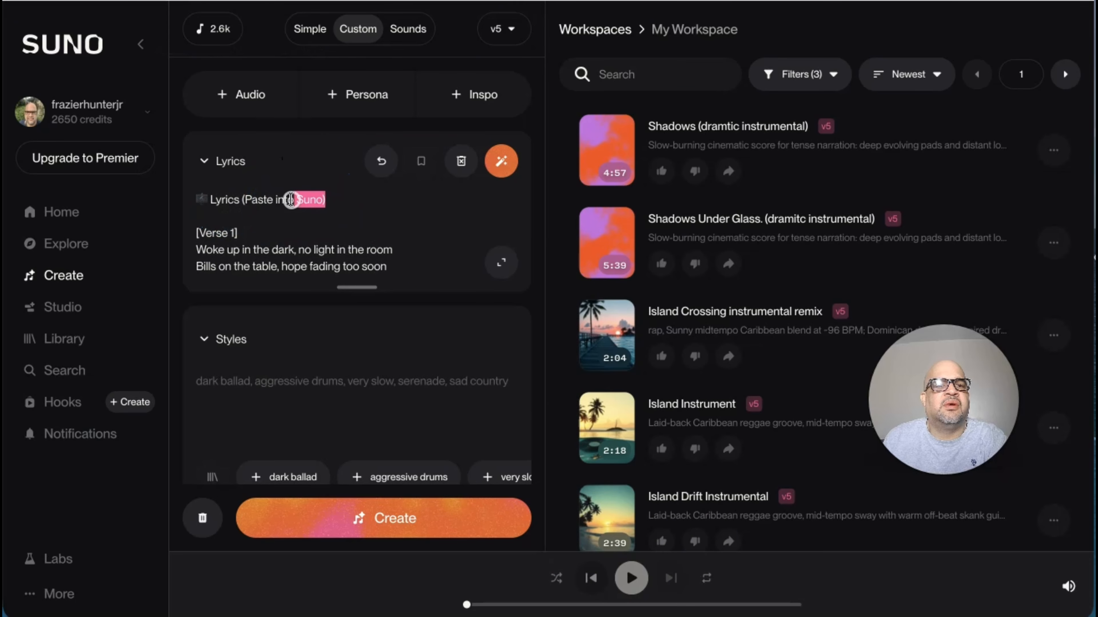
{"action": "key", "text": "ctrl+v"}
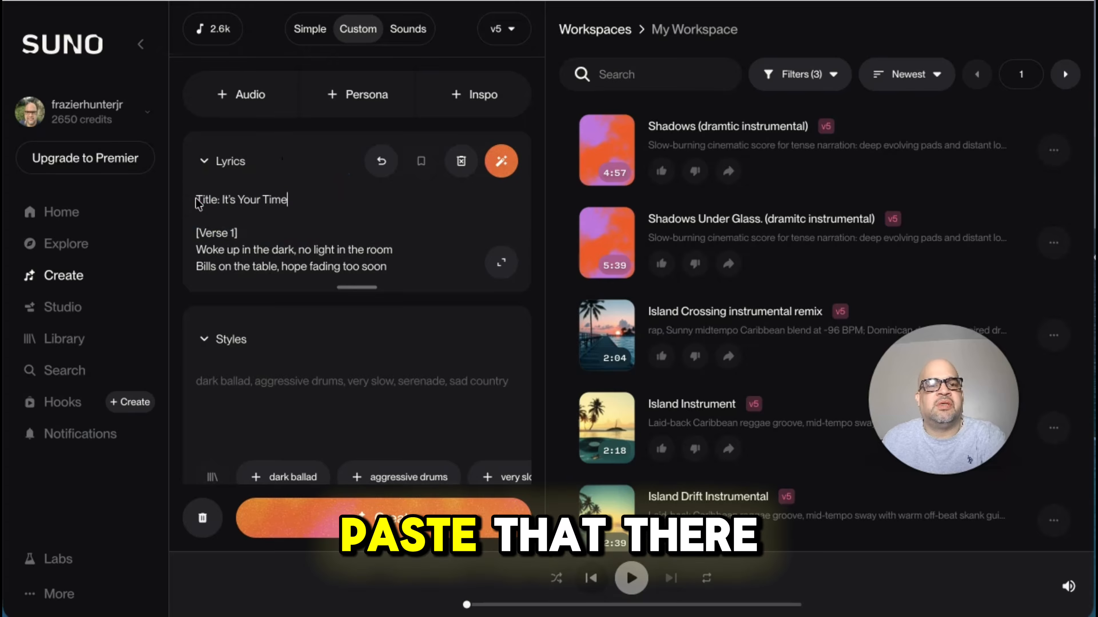
Delete the "[Verse 1]" label and the first "[Pre-Chorus]" label from the lyrics.
{"action": "left_click", "coordinate": [256, 233]}
{"action": "left_click_drag", "start_coordinate": [202, 226], "coordinate": [176, 225]}
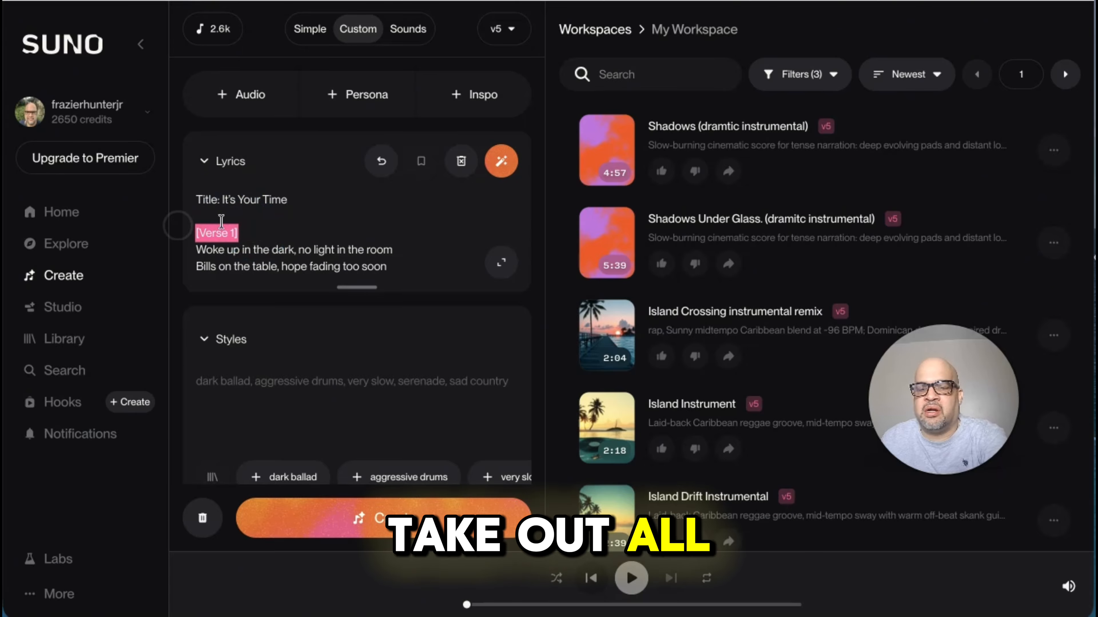
{"action": "key", "text": "BackSpace"}
{"action": "scroll", "coordinate": [299, 233], "scroll_direction": "down", "scroll_amount": 1}
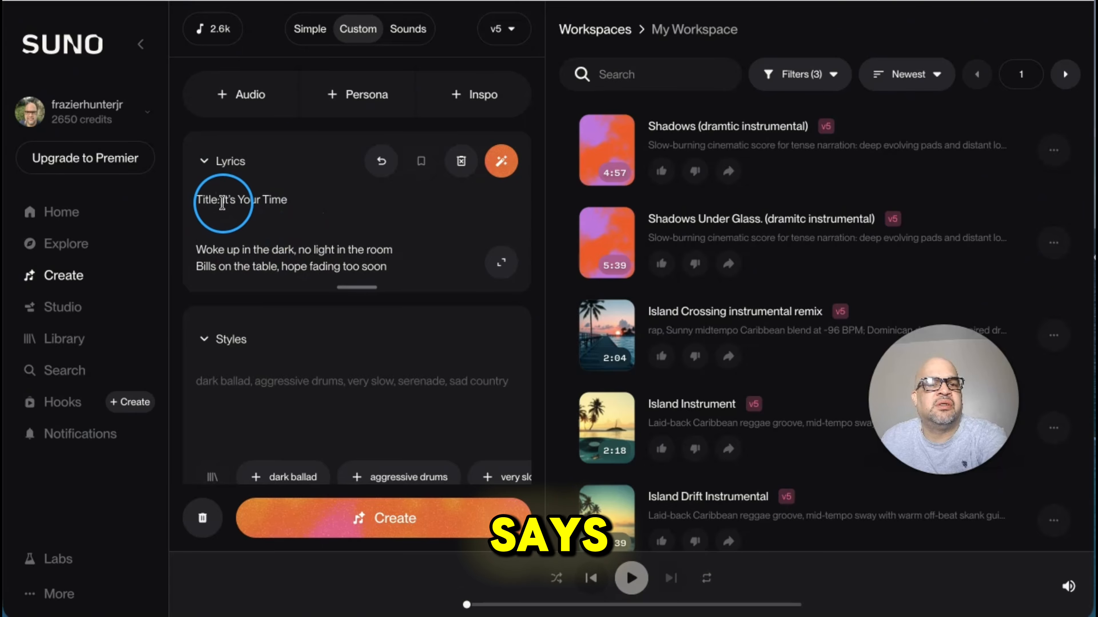
{"action": "left_click_drag", "start_coordinate": [222, 202], "coordinate": [208, 200]}
{"action": "scroll", "coordinate": [325, 234], "scroll_direction": "down", "scroll_amount": 5}
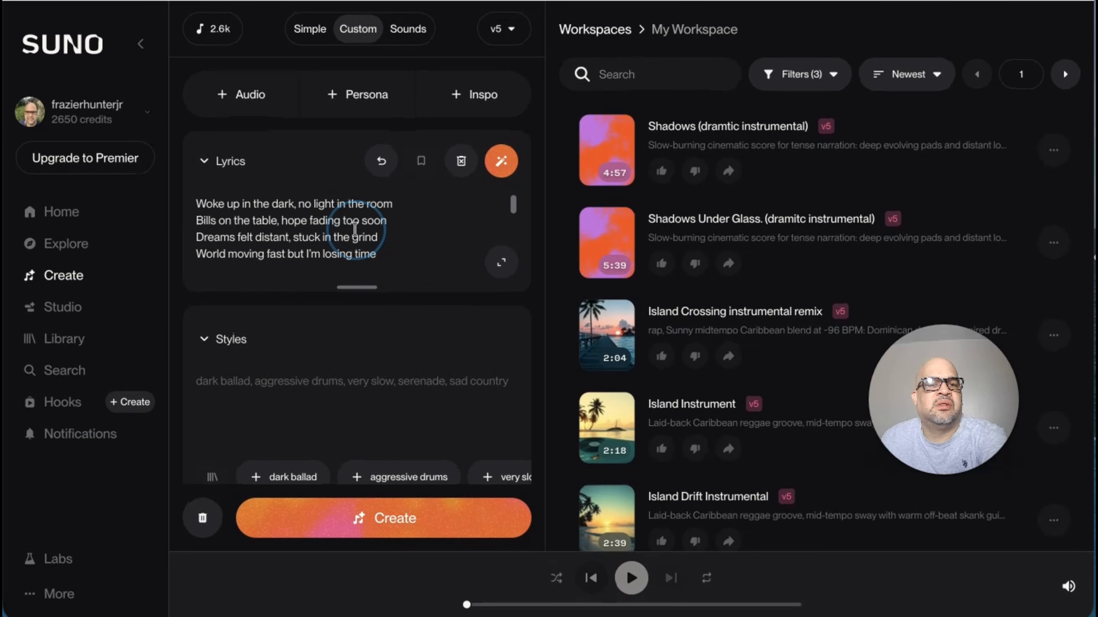
{"action": "left_click_drag", "start_coordinate": [289, 231], "coordinate": [182, 223]}
{"action": "key", "text": "BackSpace"}
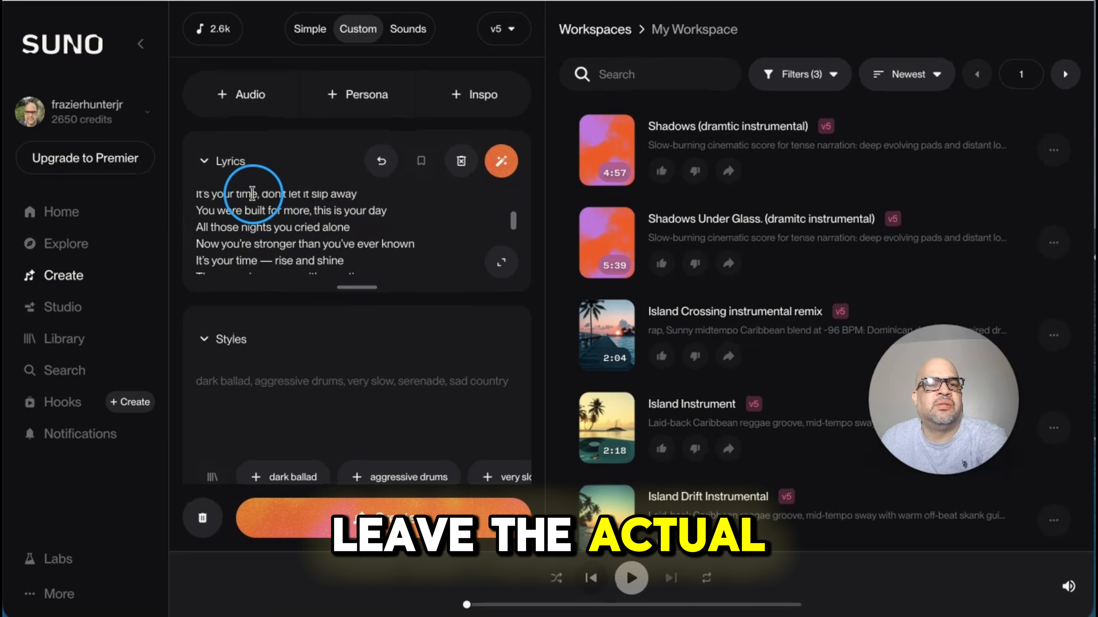
Delete the section label above the first chorus in the lyrics.
{"action": "scroll", "coordinate": [236, 246], "scroll_direction": "up", "scroll_amount": 2}
{"action": "left_click_drag", "start_coordinate": [237, 244], "coordinate": [173, 223]}
{"action": "key", "text": "BackSpace"}
{"action": "scroll", "coordinate": [199, 234], "scroll_direction": "down", "scroll_amount": 4}
{"action": "left_click", "coordinate": [215, 228]}
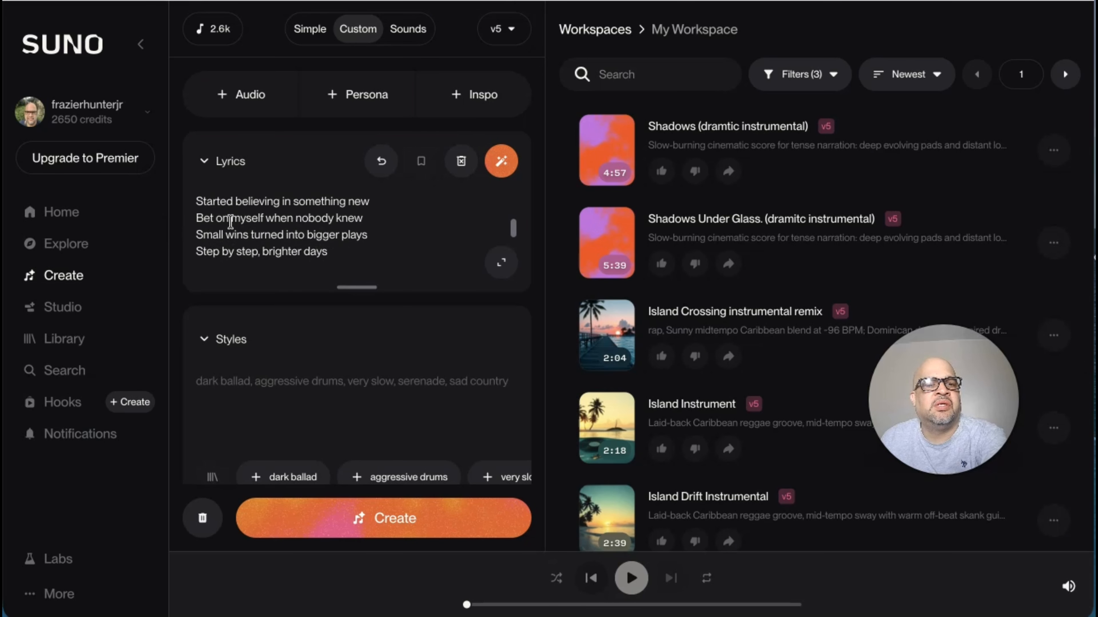
Delete the second "[Pre-Chorus]" label and the "[Chorus]" label that follows it from the lyrics.
{"action": "scroll", "coordinate": [230, 222], "scroll_direction": "down", "scroll_amount": 2}
{"action": "scroll", "coordinate": [230, 223], "scroll_direction": "down", "scroll_amount": 4}
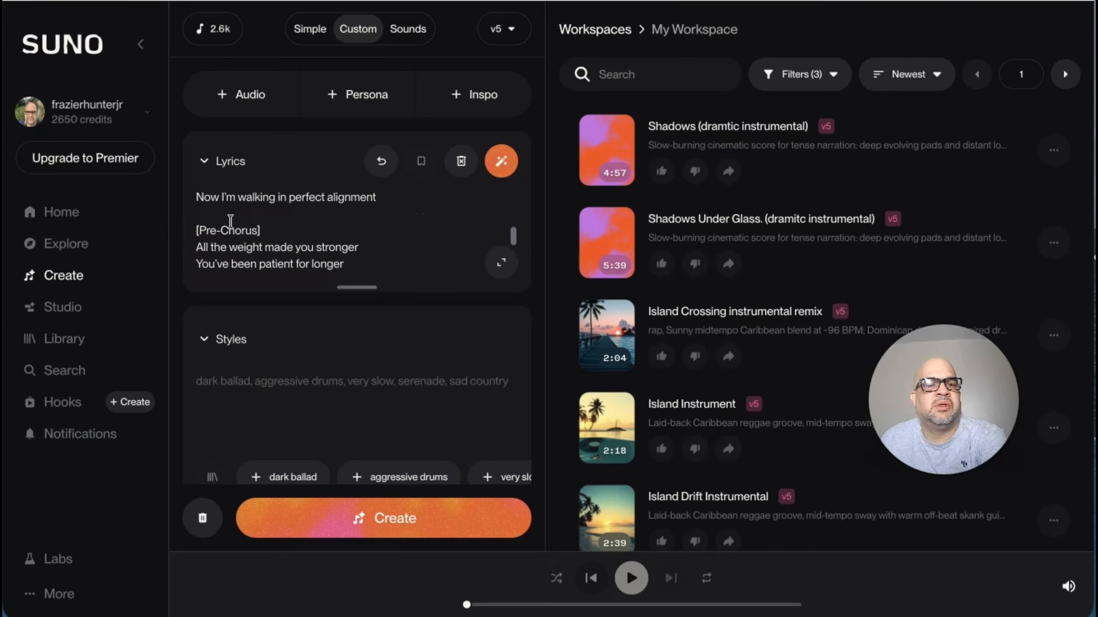
{"action": "left_click", "coordinate": [247, 223]}
{"action": "left_click_drag", "start_coordinate": [245, 226], "coordinate": [177, 221]}
{"action": "key", "text": "BackSpace"}
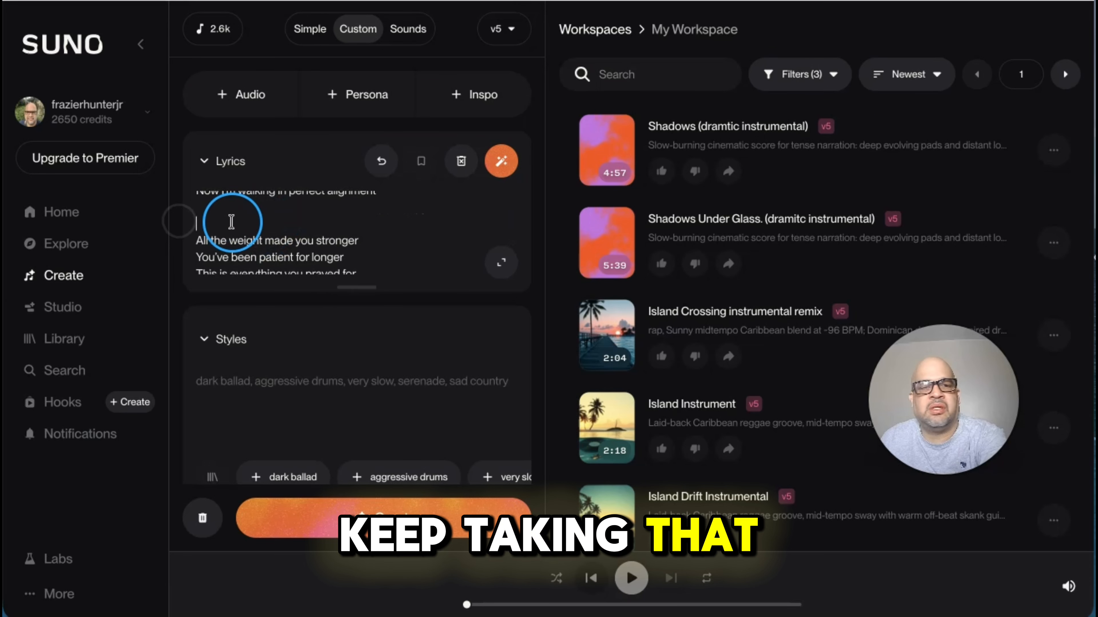
{"action": "scroll", "coordinate": [228, 221], "scroll_direction": "down", "scroll_amount": 2}
{"action": "left_click", "coordinate": [252, 226]}
{"action": "left_click_drag", "start_coordinate": [259, 224], "coordinate": [189, 225]}
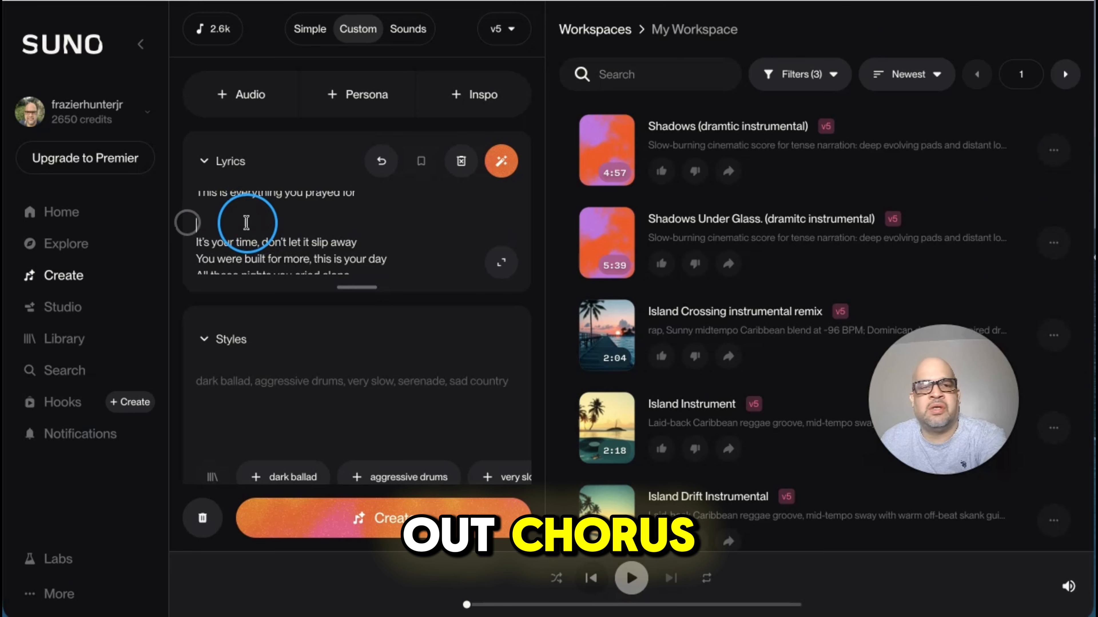
Delete the "[Bridge – Emotional Breakdown]" and "[Final Chorus – Bigger / Choir / Anthem Energy]" labels from the lyrics.
{"action": "scroll", "coordinate": [255, 224], "scroll_direction": "down", "scroll_amount": 3}
{"action": "left_click_drag", "start_coordinate": [363, 221], "coordinate": [183, 214]}
{"action": "key", "text": "BackSpace"}
{"action": "scroll", "coordinate": [189, 216], "scroll_direction": "down", "scroll_amount": 2}
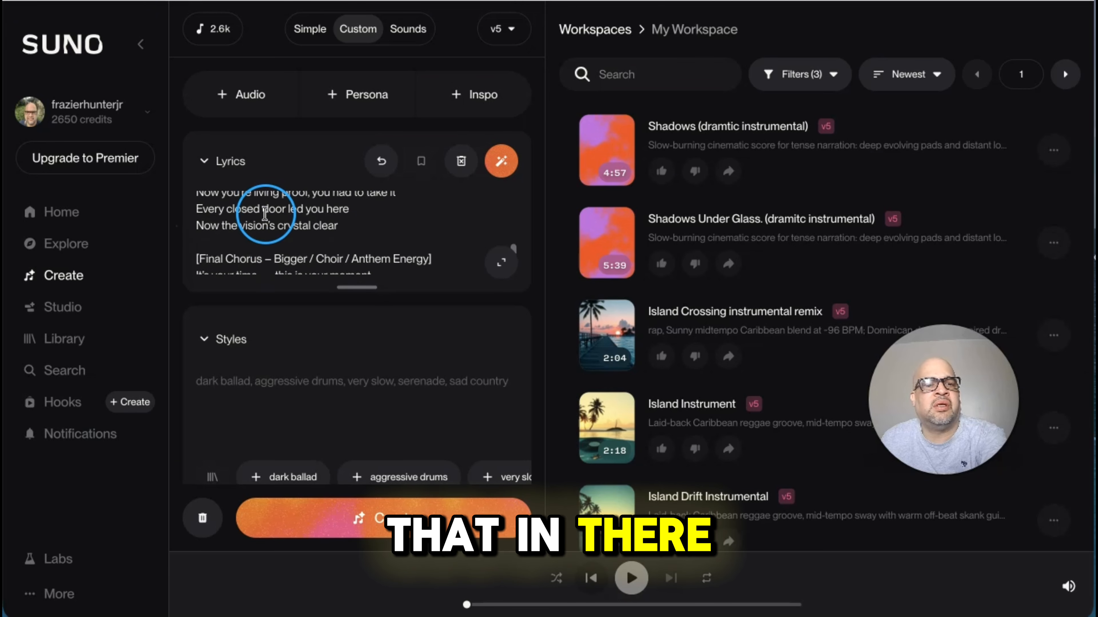
{"action": "left_click", "coordinate": [411, 224]}
{"action": "left_click_drag", "start_coordinate": [411, 224], "coordinate": [184, 215]}
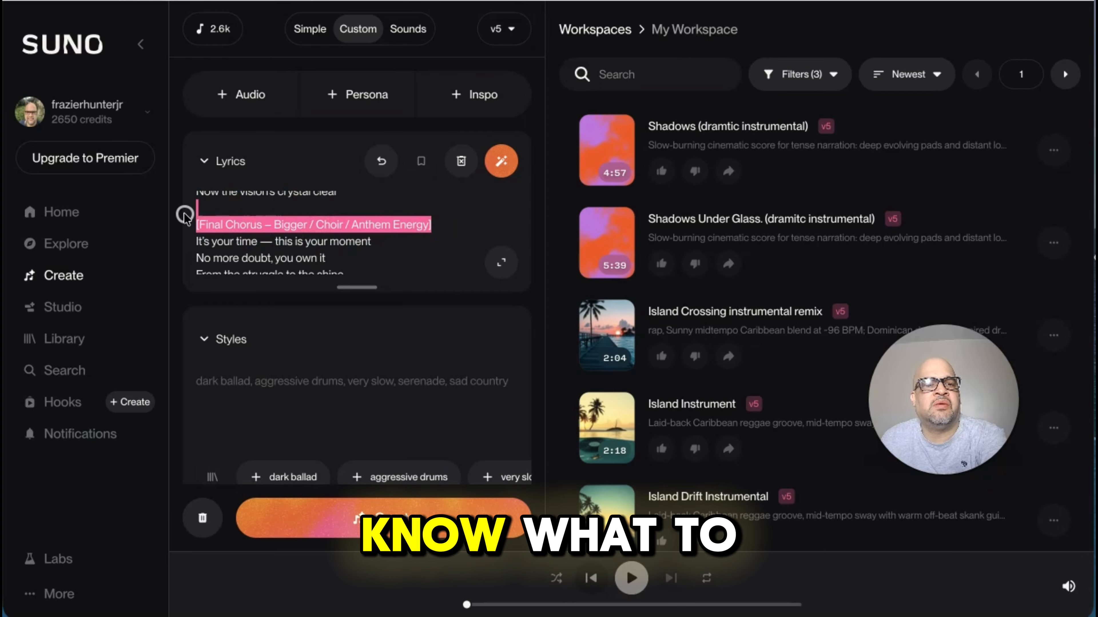
{"action": "key", "text": "BackSpace"}
Check the end of the cleaned lyrics and create the song with the styles left empty.
{"action": "scroll", "coordinate": [343, 238], "scroll_direction": "up", "scroll_amount": 2}
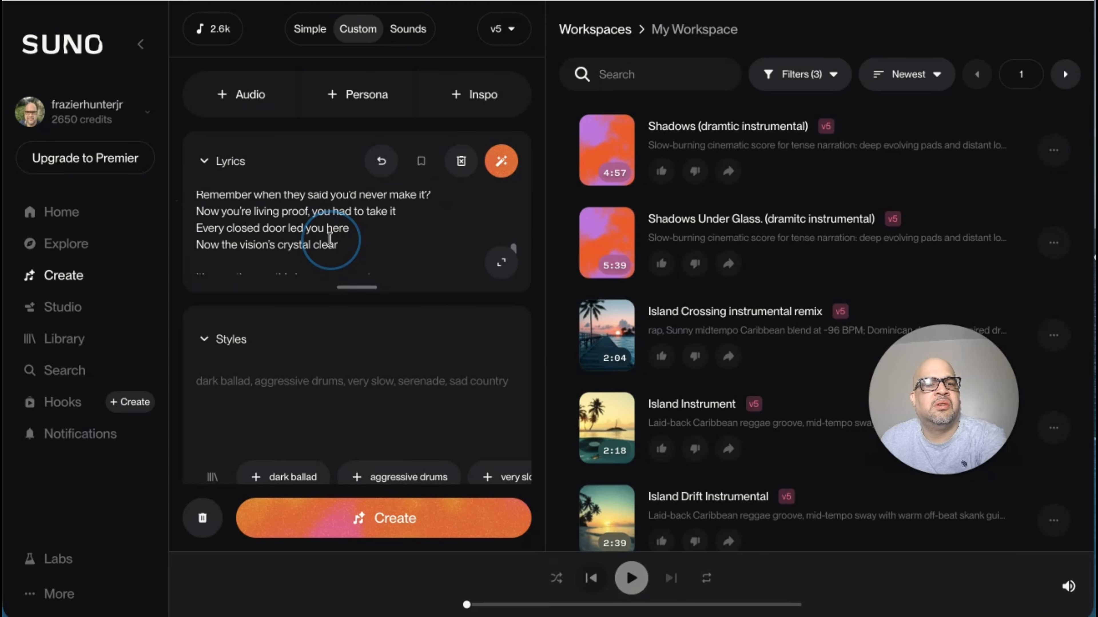
{"action": "scroll", "coordinate": [343, 238], "scroll_direction": "down", "scroll_amount": 3}
{"action": "scroll", "coordinate": [330, 240], "scroll_direction": "down", "scroll_amount": 5}
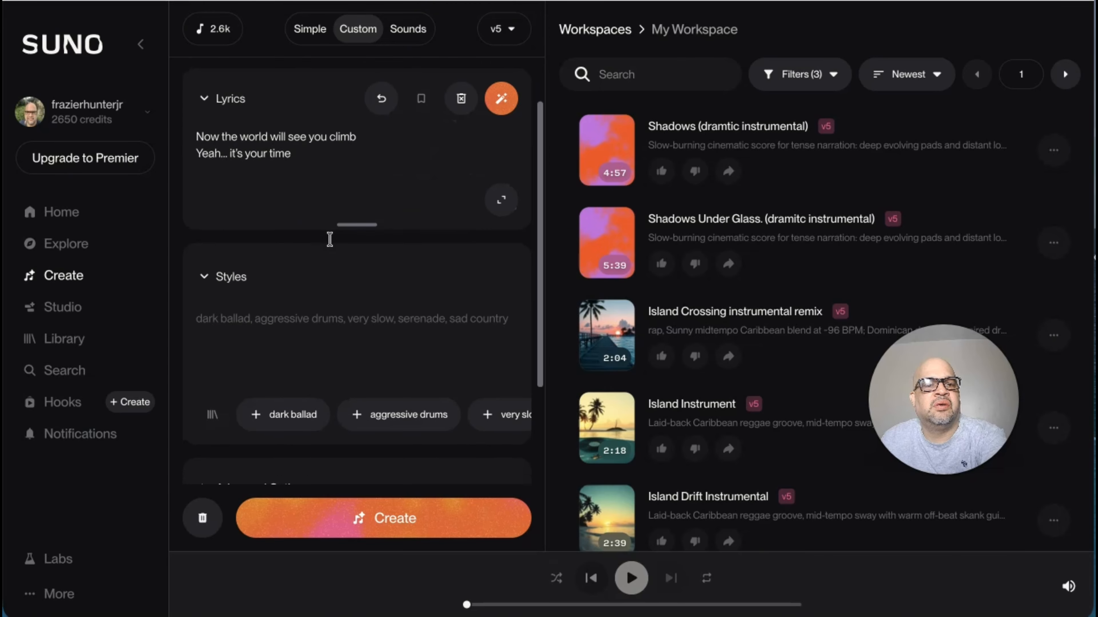
{"action": "scroll", "coordinate": [331, 238], "scroll_direction": "up", "scroll_amount": 2}
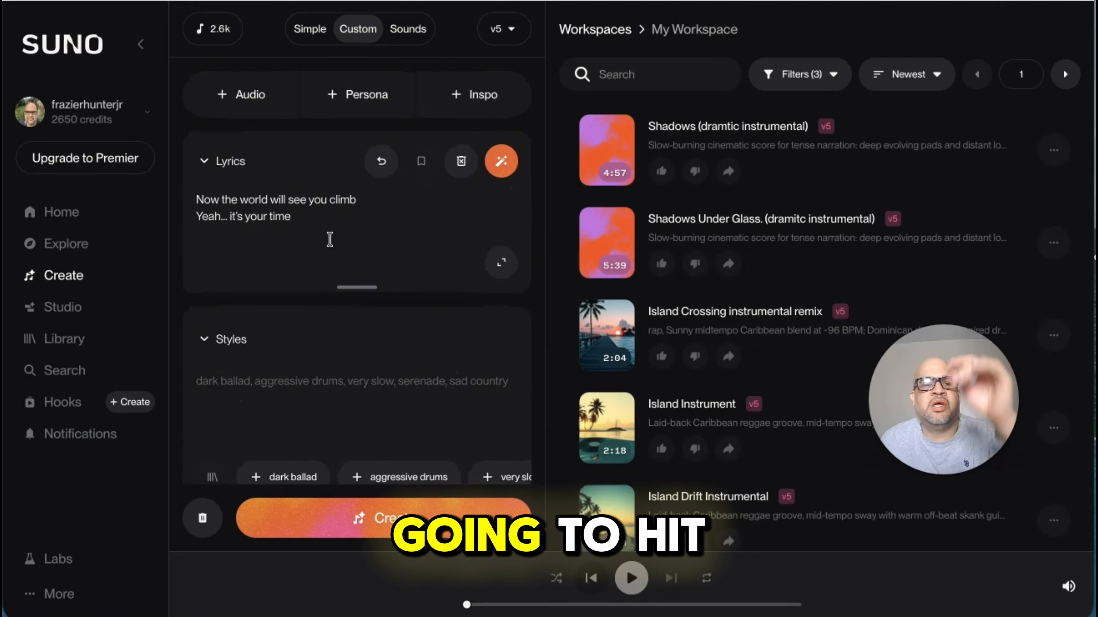
{"action": "scroll", "coordinate": [328, 245], "scroll_direction": "down", "scroll_amount": 2}
{"action": "left_click", "coordinate": [404, 528]}
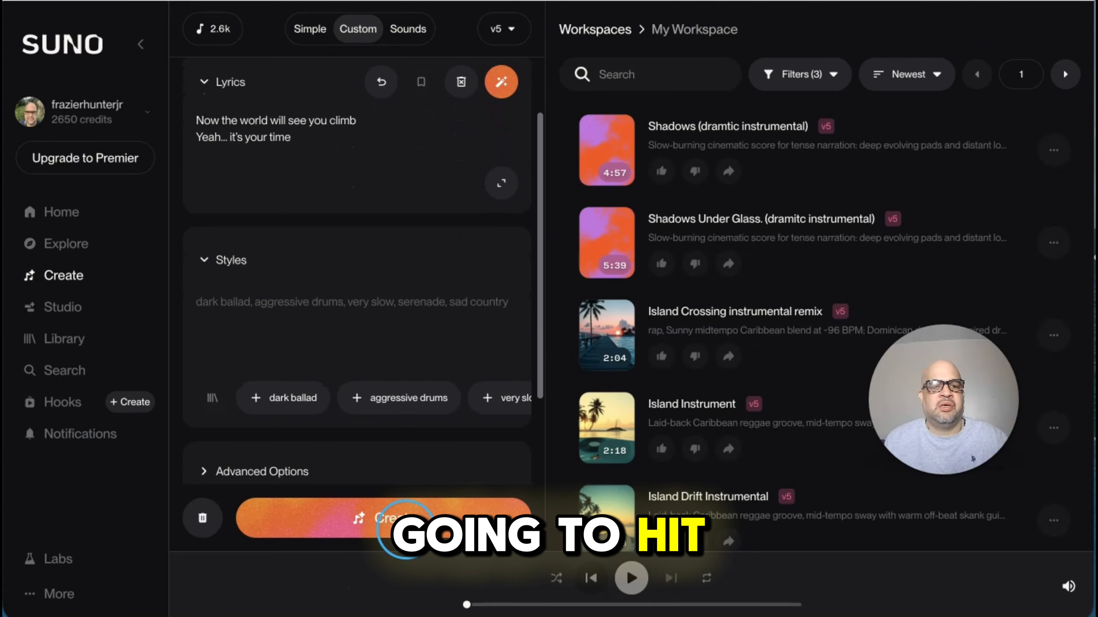
{"action": "left_click", "coordinate": [394, 521]}
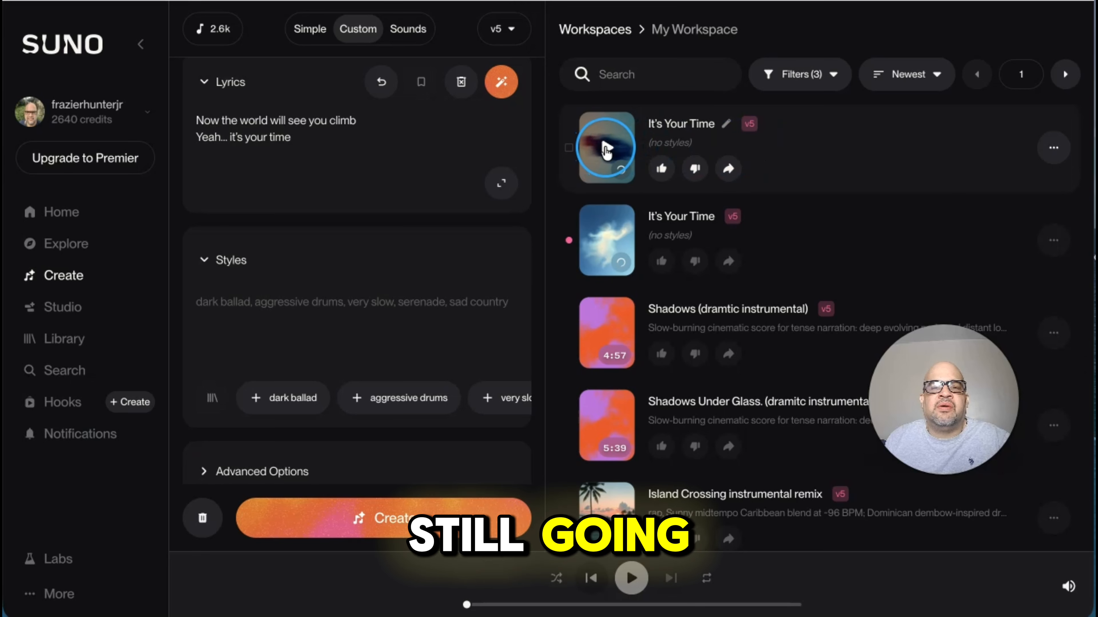
Play the first and second generated versions of "It's Your Time" and pause the playback.
{"action": "left_click", "coordinate": [606, 149]}
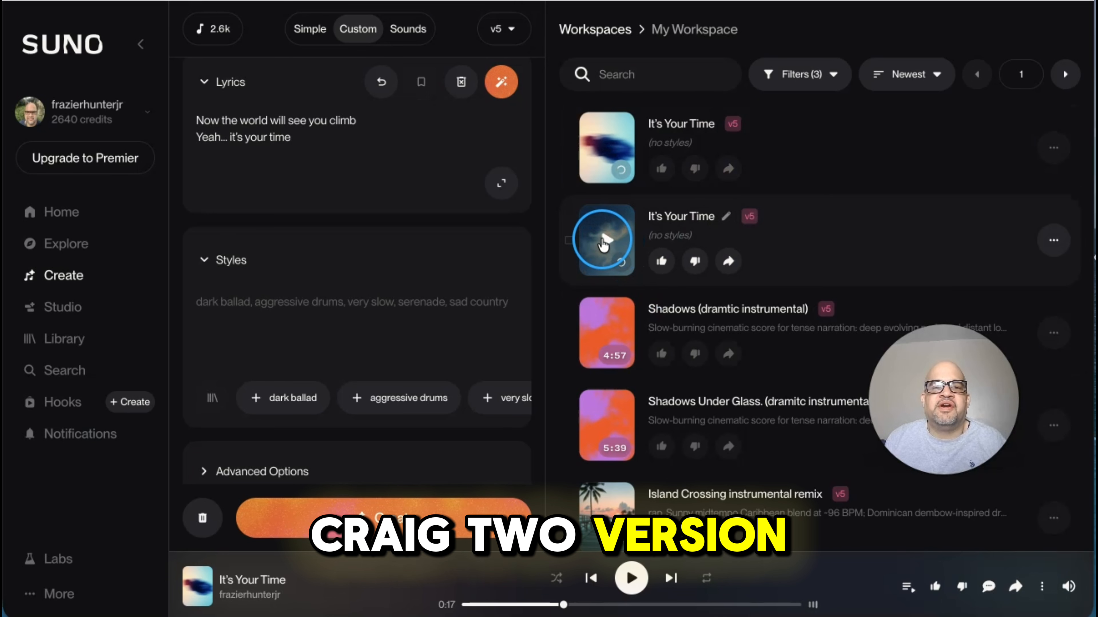
{"action": "left_click", "coordinate": [603, 245]}
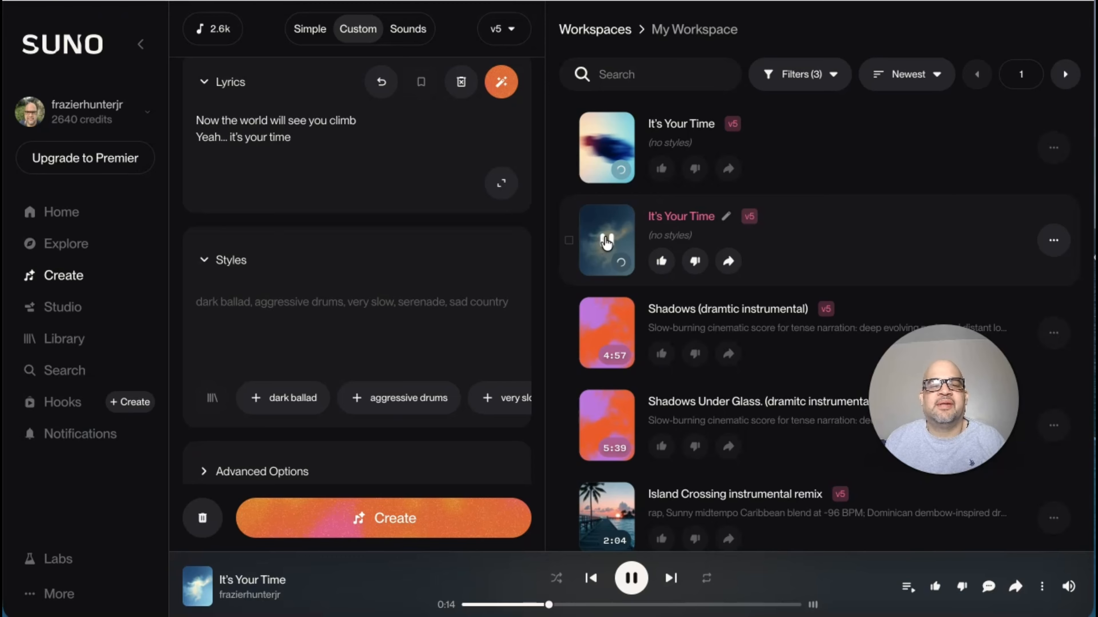
{"action": "left_click", "coordinate": [609, 240]}
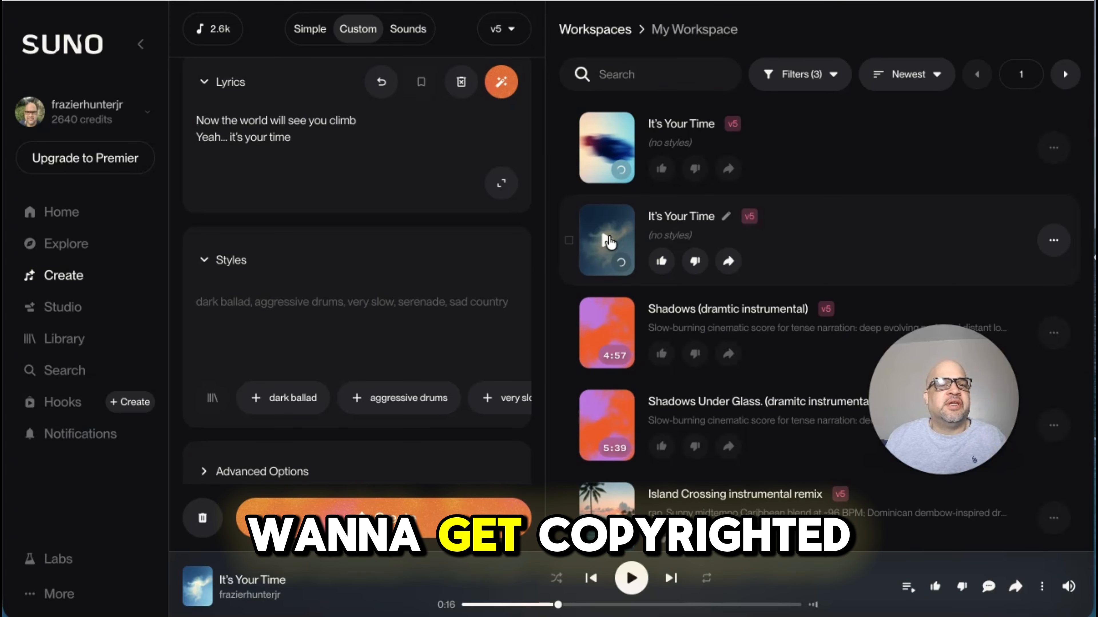
{"action": "scroll", "coordinate": [474, 338], "scroll_direction": "down", "scroll_amount": 1}
{"action": "scroll", "coordinate": [474, 338], "scroll_direction": "up", "scroll_amount": 3}
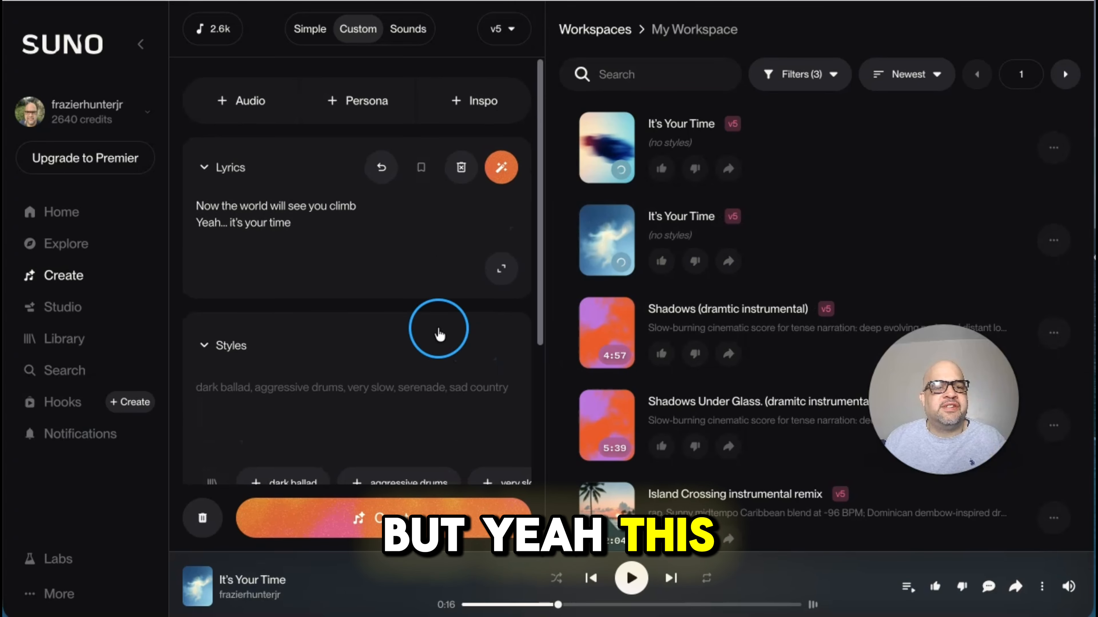
{"action": "scroll", "coordinate": [516, 273], "scroll_direction": "down", "scroll_amount": 3}
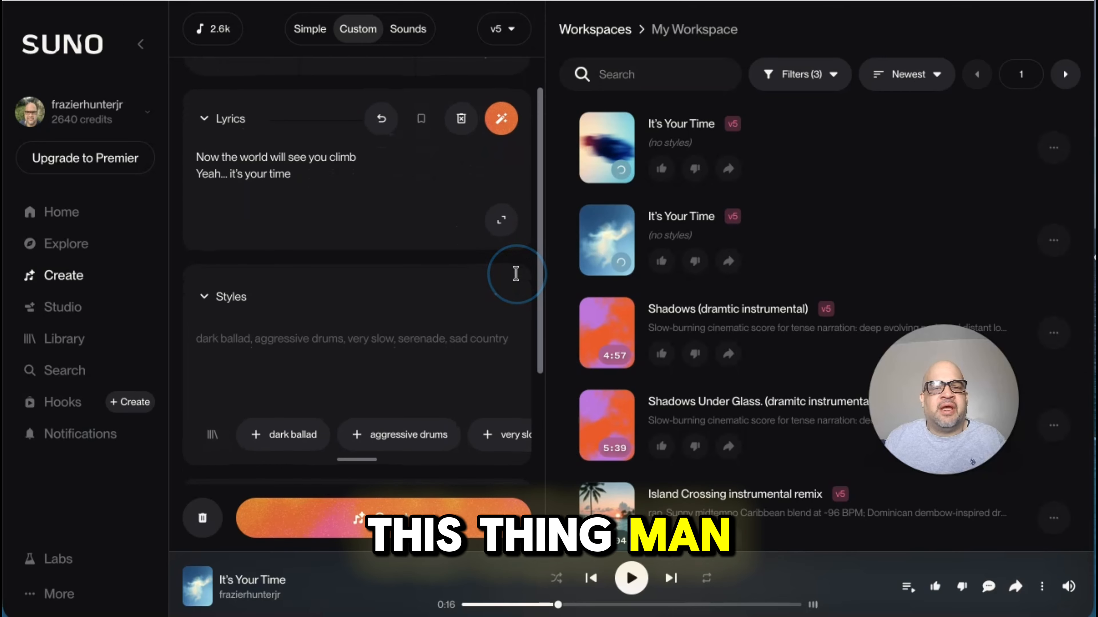
Review the cleaned lyrics, the empty styles section and the two new songs in the workspace.
{"action": "scroll", "coordinate": [514, 272], "scroll_direction": "up", "scroll_amount": 5}
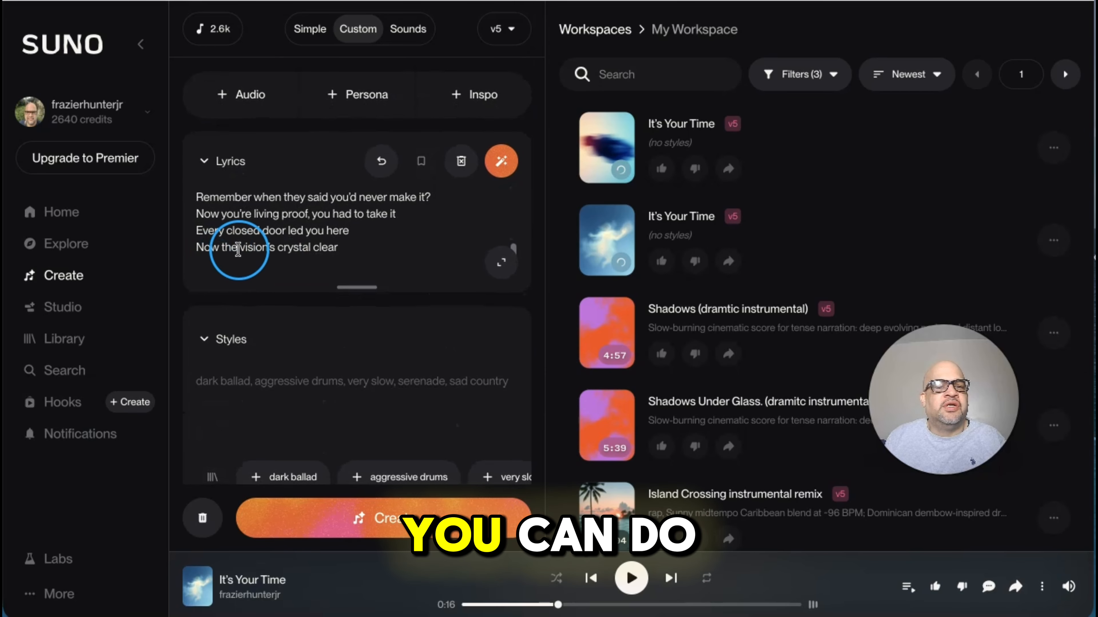
{"action": "scroll", "coordinate": [363, 209], "scroll_direction": "down", "scroll_amount": 5}
{"action": "scroll", "coordinate": [407, 197], "scroll_direction": "up", "scroll_amount": 1}
{"action": "scroll", "coordinate": [401, 232], "scroll_direction": "down", "scroll_amount": 1}
{"action": "scroll", "coordinate": [402, 233], "scroll_direction": "down", "scroll_amount": 10}
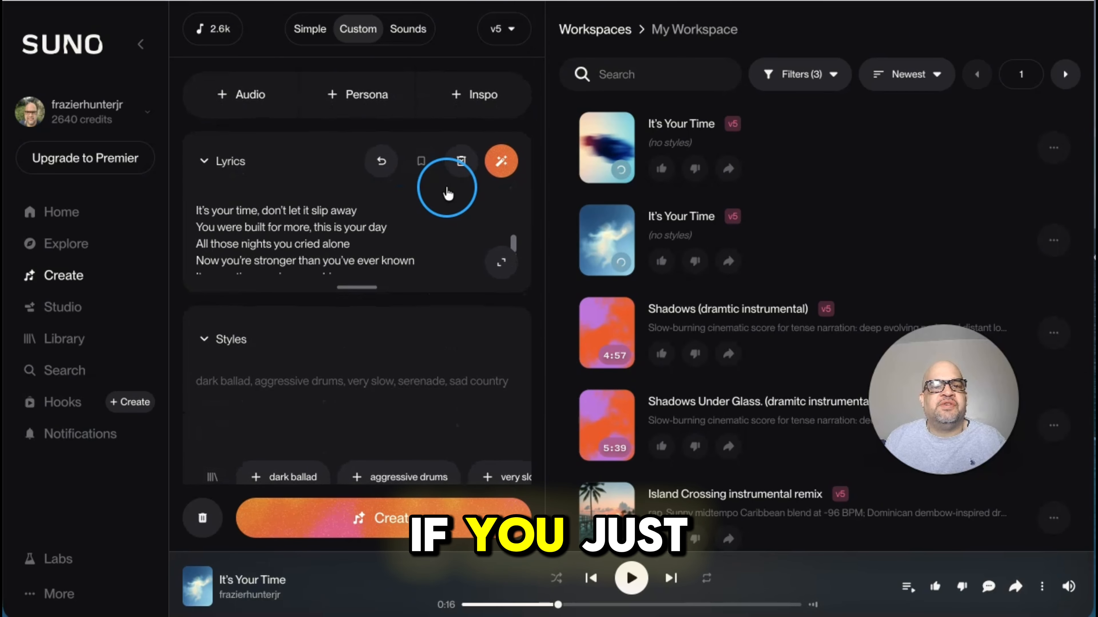
{"action": "scroll", "coordinate": [393, 175], "scroll_direction": "up", "scroll_amount": 3}
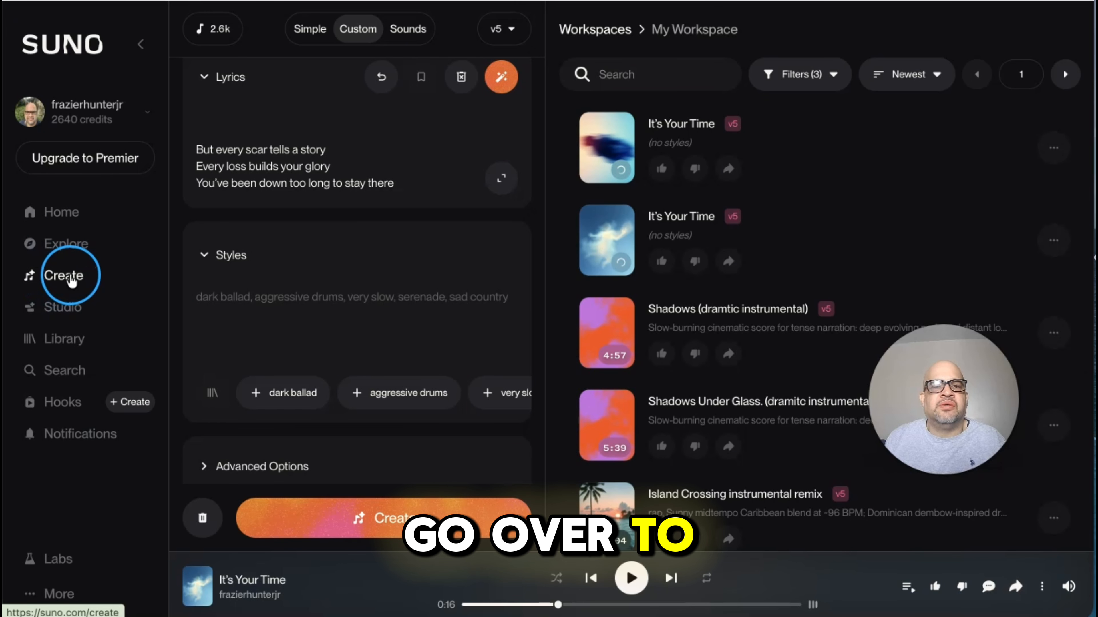
{"action": "scroll", "coordinate": [438, 287], "scroll_direction": "up", "scroll_amount": 2}
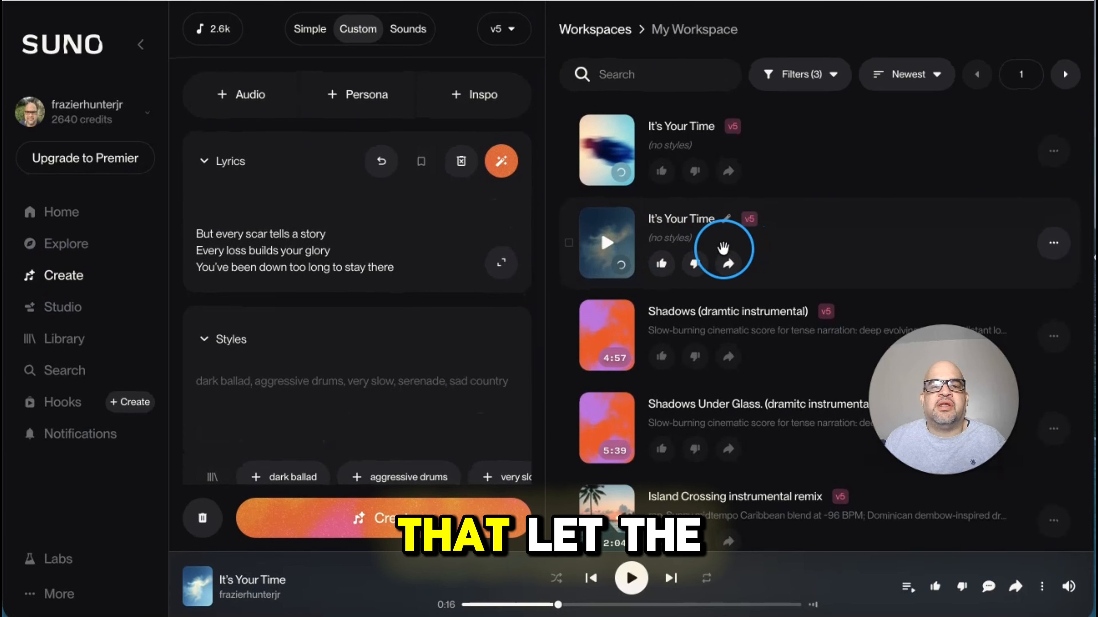
{"action": "scroll", "coordinate": [673, 243], "scroll_direction": "down", "scroll_amount": 2}
{"action": "scroll", "coordinate": [672, 243], "scroll_direction": "up", "scroll_amount": 2}
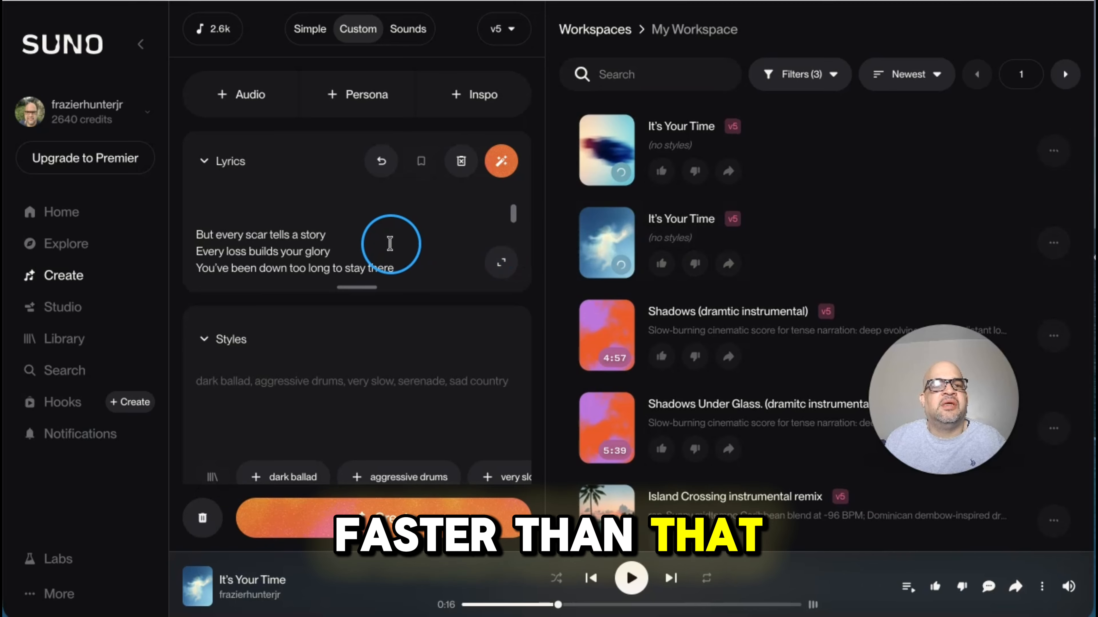
{"action": "scroll", "coordinate": [392, 246], "scroll_direction": "up", "scroll_amount": 3}
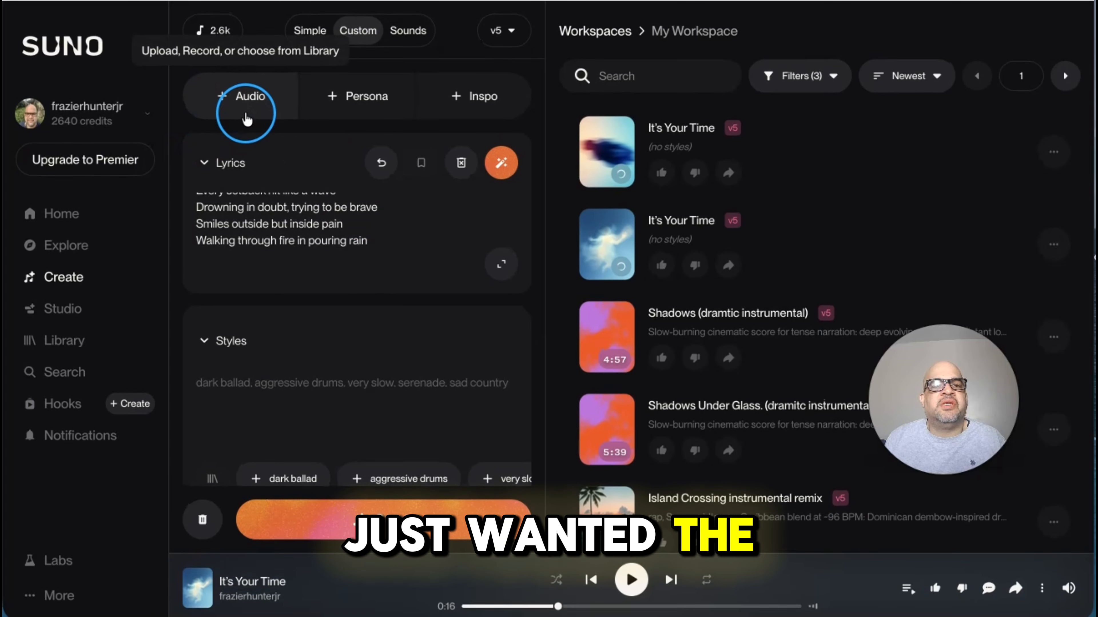
{"action": "scroll", "coordinate": [359, 207], "scroll_direction": "down", "scroll_amount": 3}
{"action": "scroll", "coordinate": [358, 204], "scroll_direction": "down", "scroll_amount": 3}
{"action": "scroll", "coordinate": [392, 331], "scroll_direction": "down", "scroll_amount": 5}
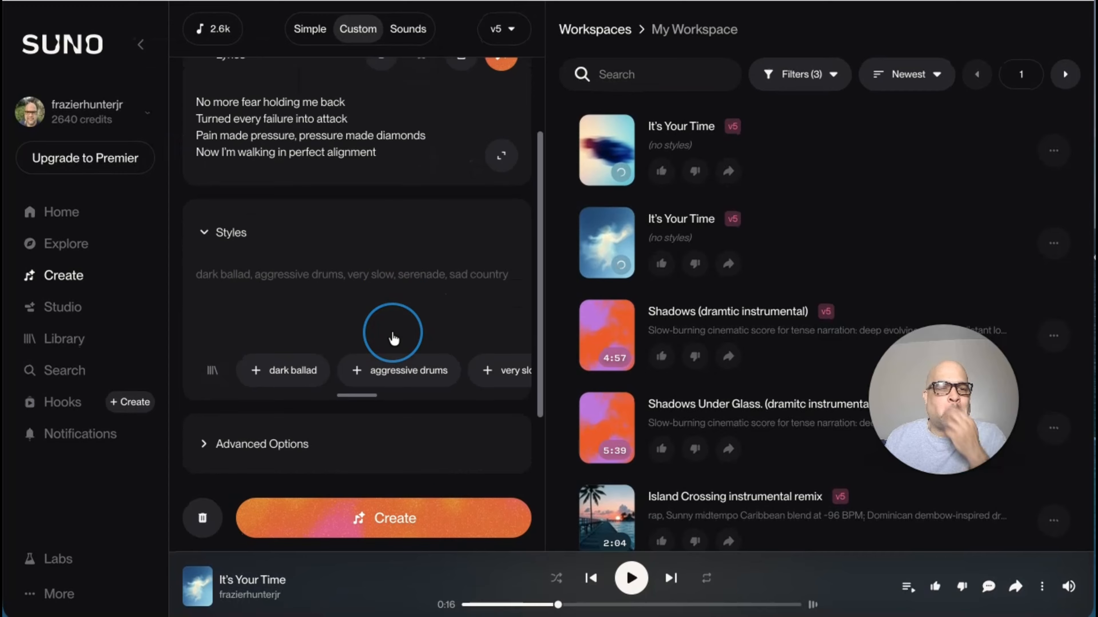
{"action": "scroll", "coordinate": [393, 340], "scroll_direction": "up", "scroll_amount": 3}
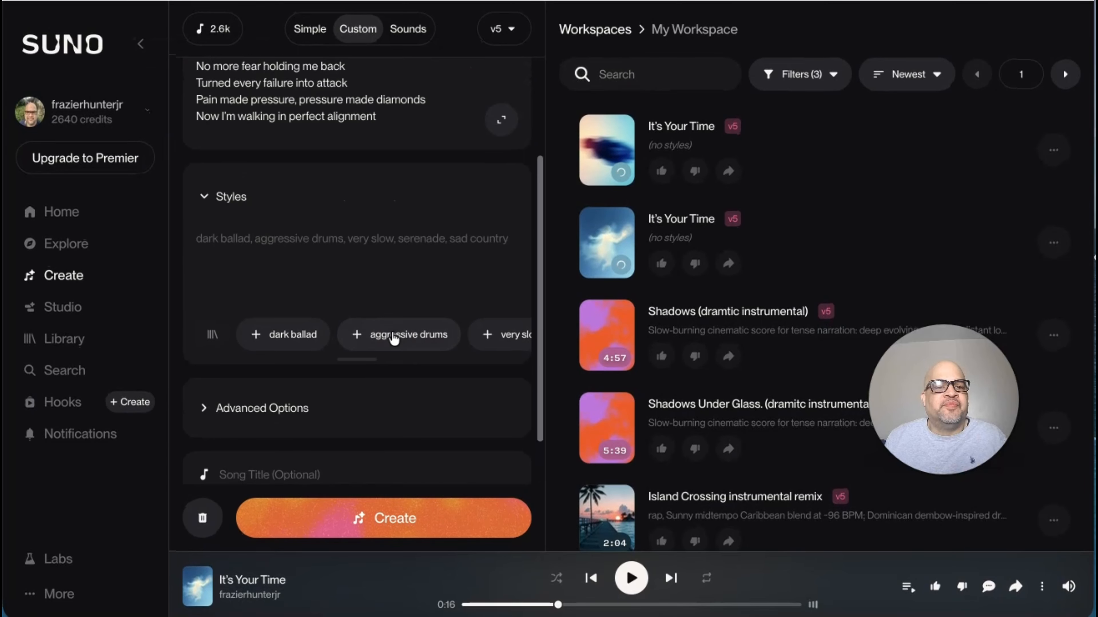
Examine the empty styles field and the remaining song settings down to the title and save location.
{"action": "left_click", "coordinate": [217, 285]}
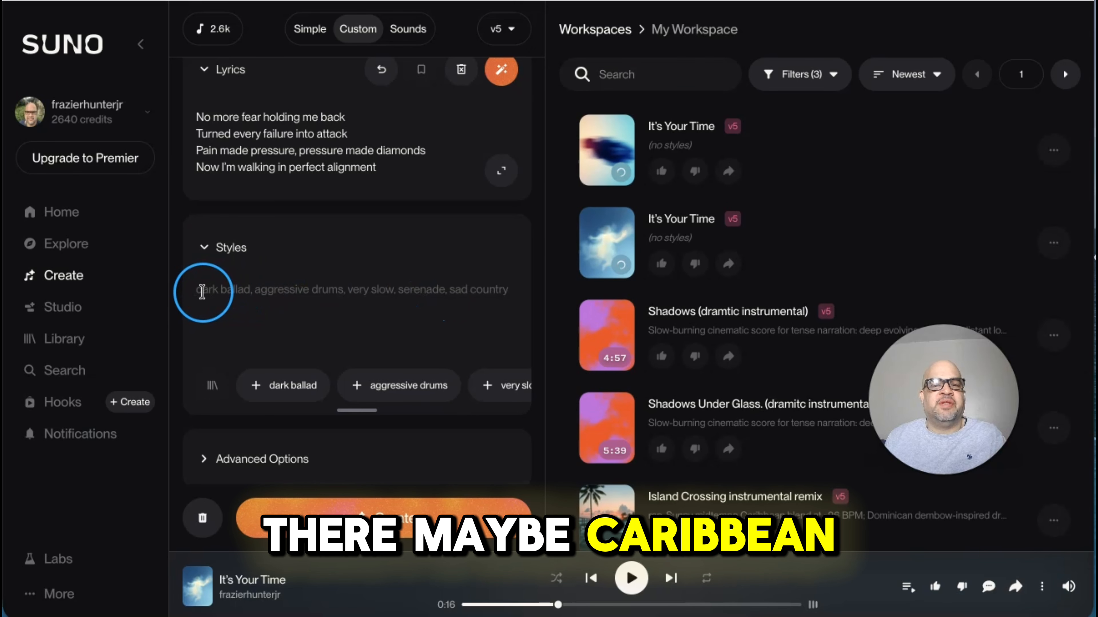
{"action": "left_click", "coordinate": [449, 288]}
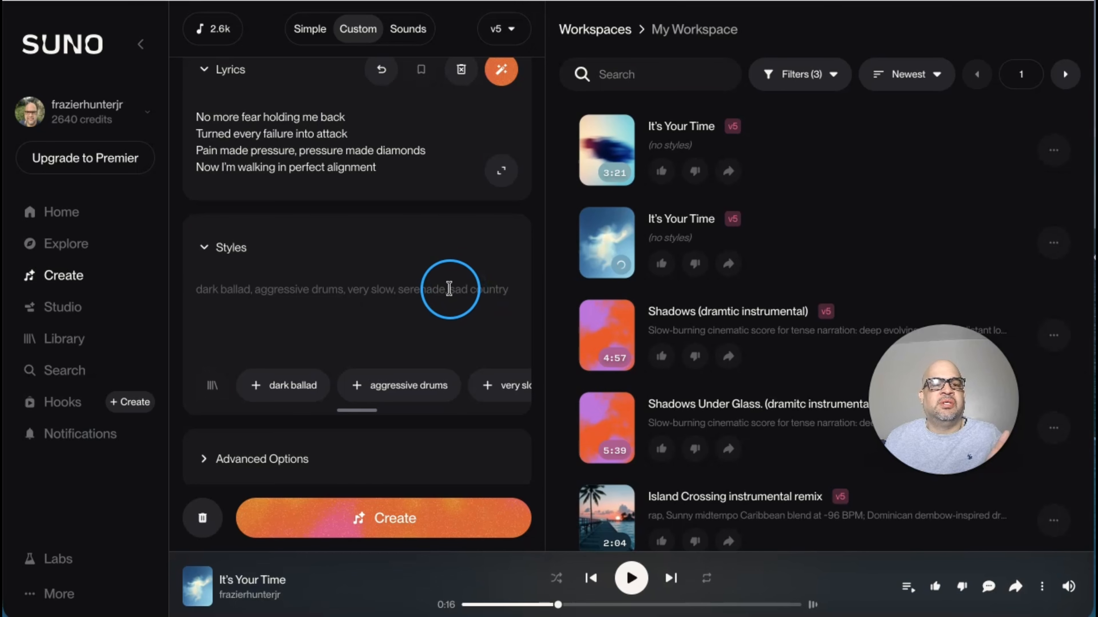
{"action": "scroll", "coordinate": [431, 293], "scroll_direction": "up", "scroll_amount": 3}
{"action": "scroll", "coordinate": [431, 297], "scroll_direction": "down", "scroll_amount": 4}
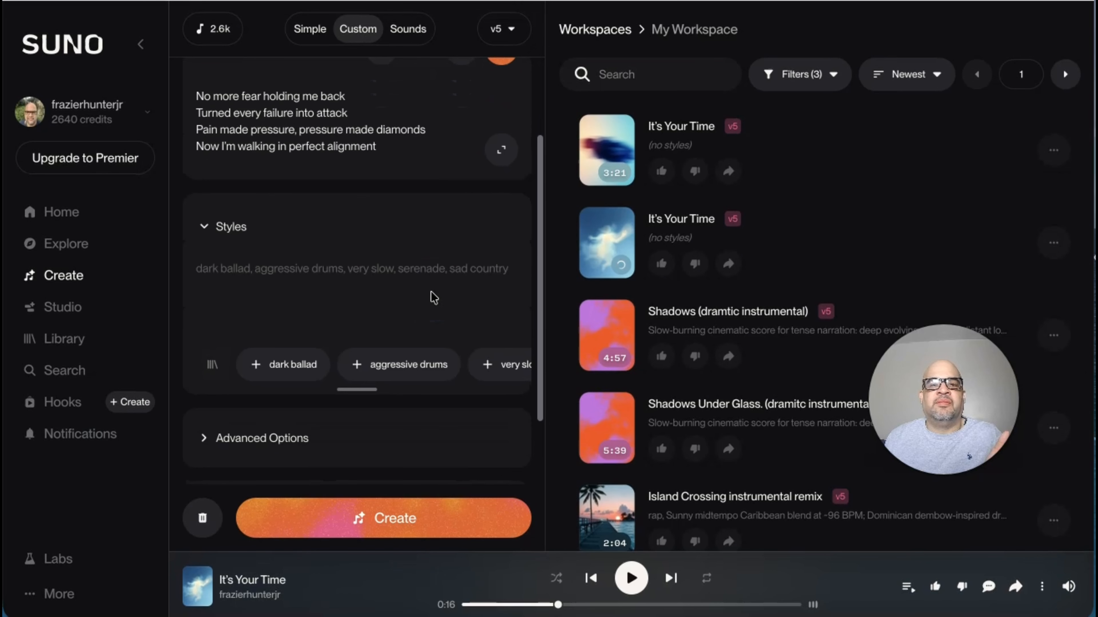
{"action": "scroll", "coordinate": [434, 297], "scroll_direction": "down", "scroll_amount": 1}
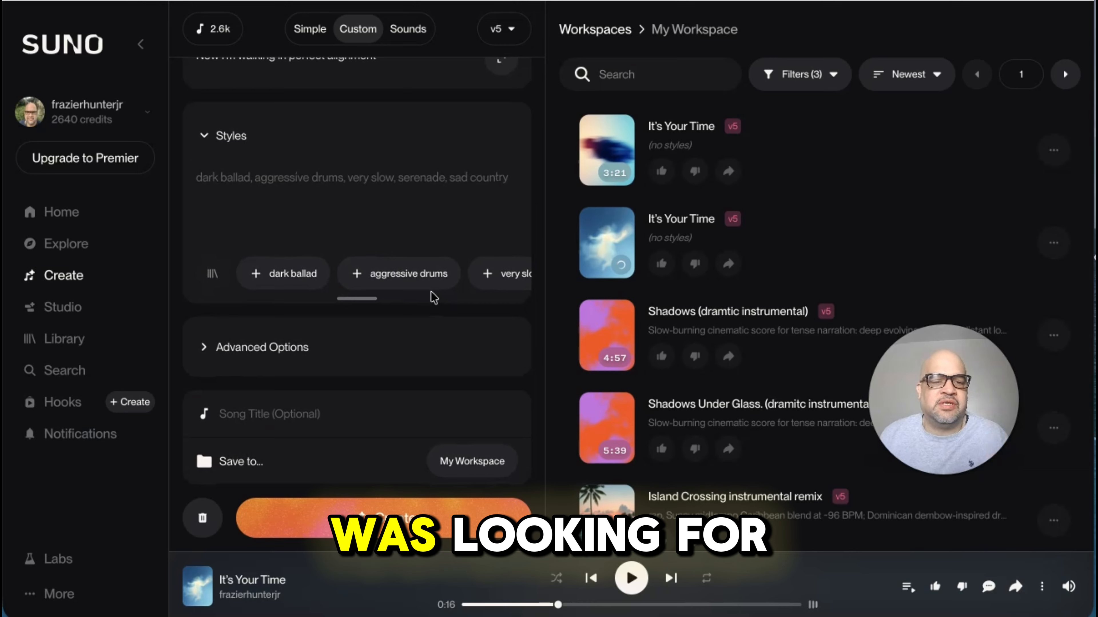
{"action": "scroll", "coordinate": [404, 300], "scroll_direction": "up", "scroll_amount": 4}
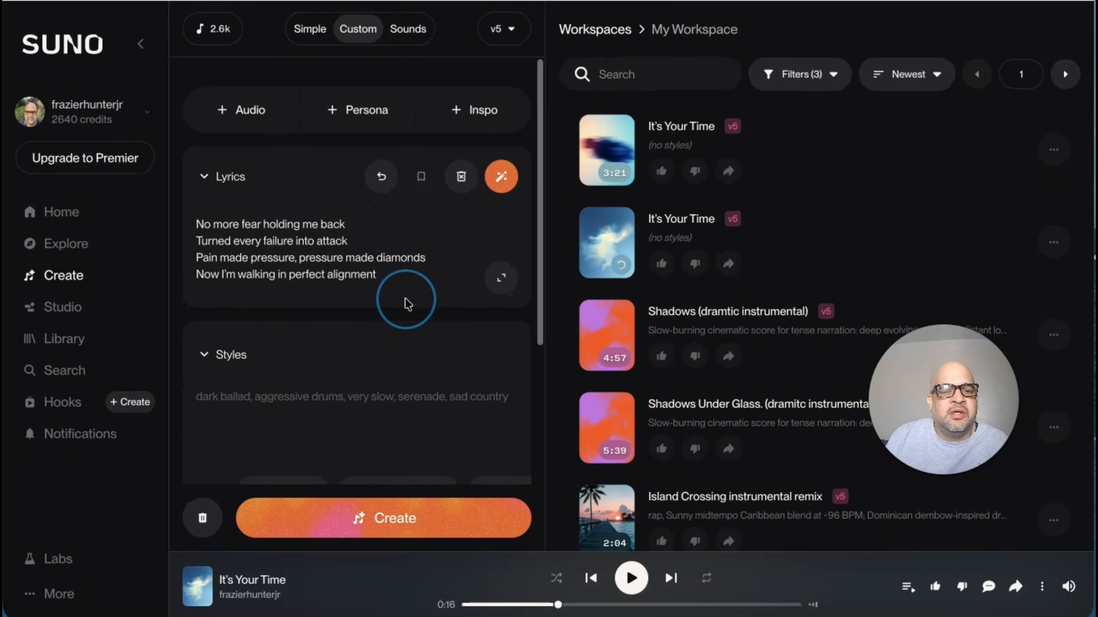
{"action": "scroll", "coordinate": [405, 301], "scroll_direction": "down", "scroll_amount": 4}
{"action": "scroll", "coordinate": [416, 294], "scroll_direction": "up", "scroll_amount": 4}
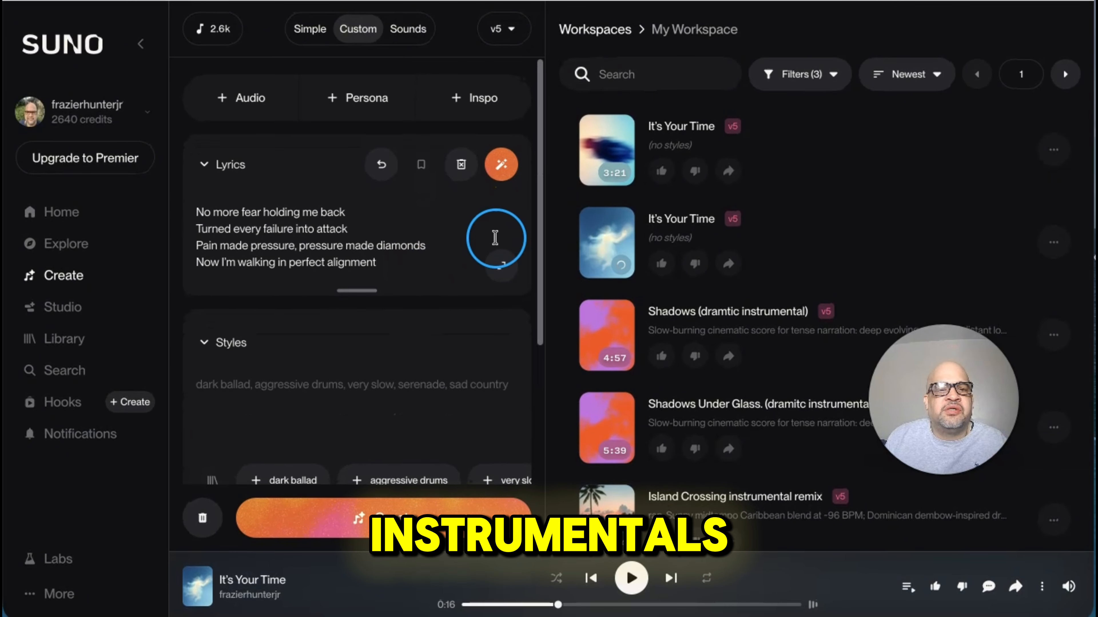
Check the options for adding audio, and clear all the lyrics from the song form.
{"action": "left_click", "coordinate": [244, 97]}
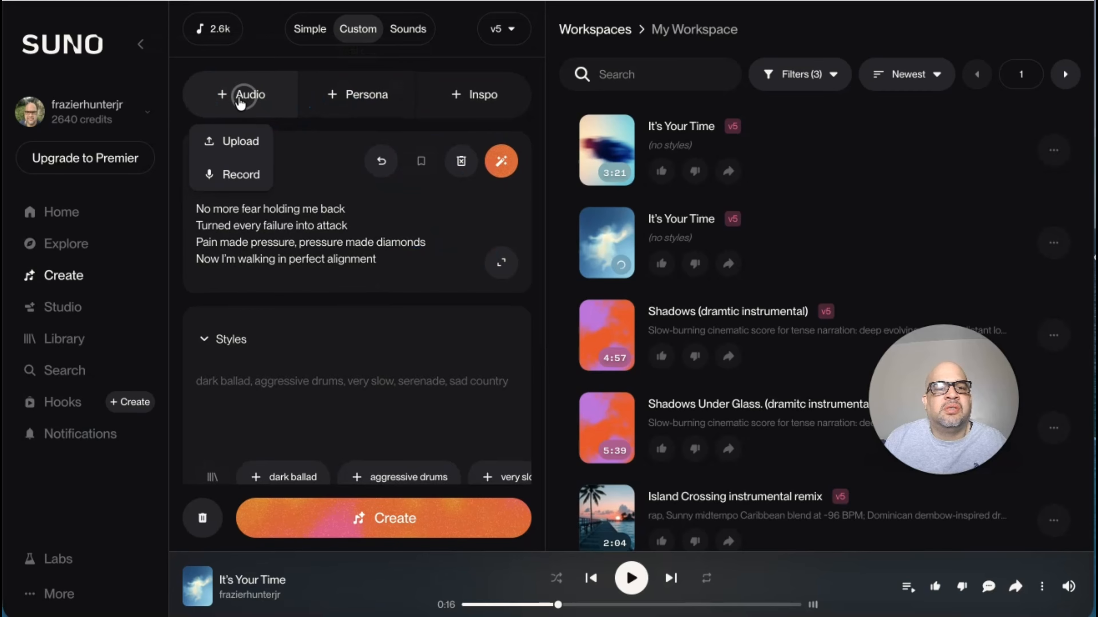
{"action": "left_click", "coordinate": [408, 203]}
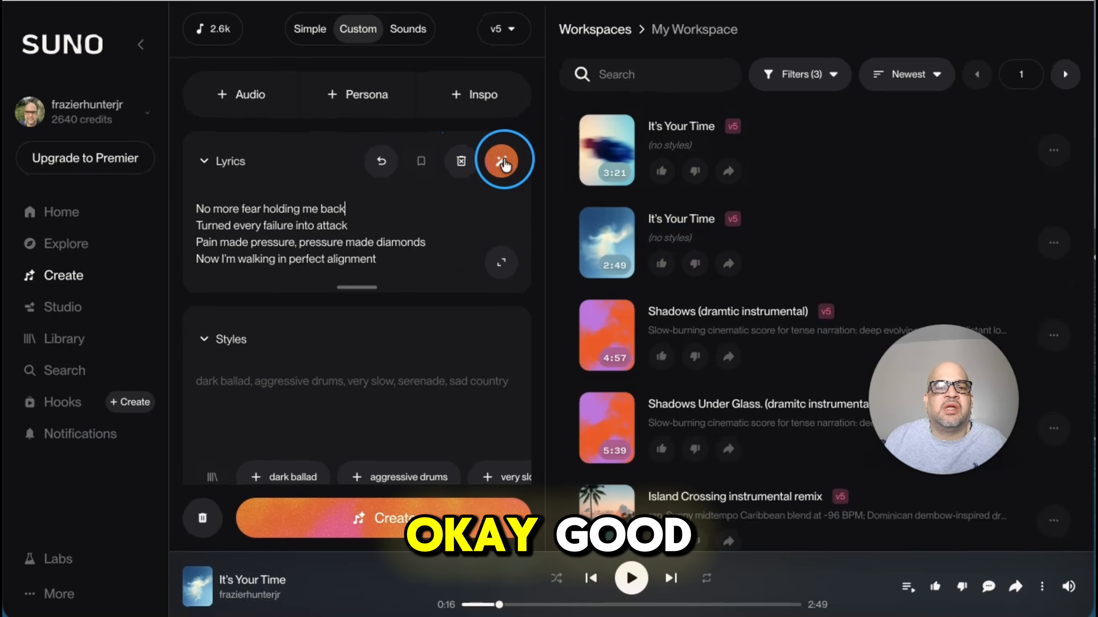
{"action": "left_click", "coordinate": [461, 162]}
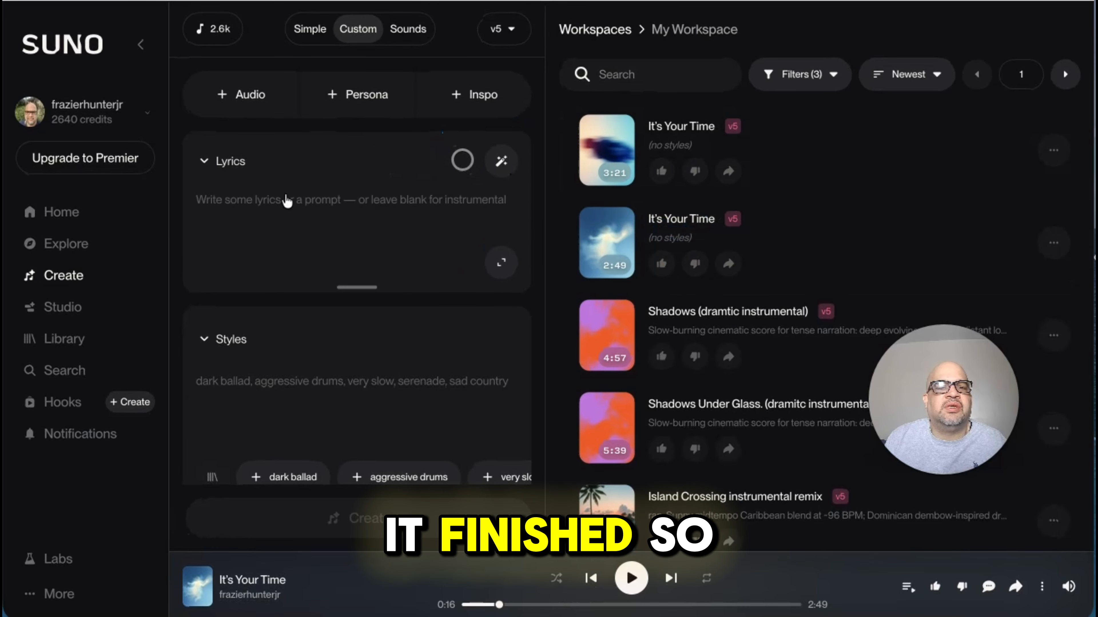
Visit the home page, return to the song creation form and expand its advanced options.
{"action": "left_click", "coordinate": [82, 211]}
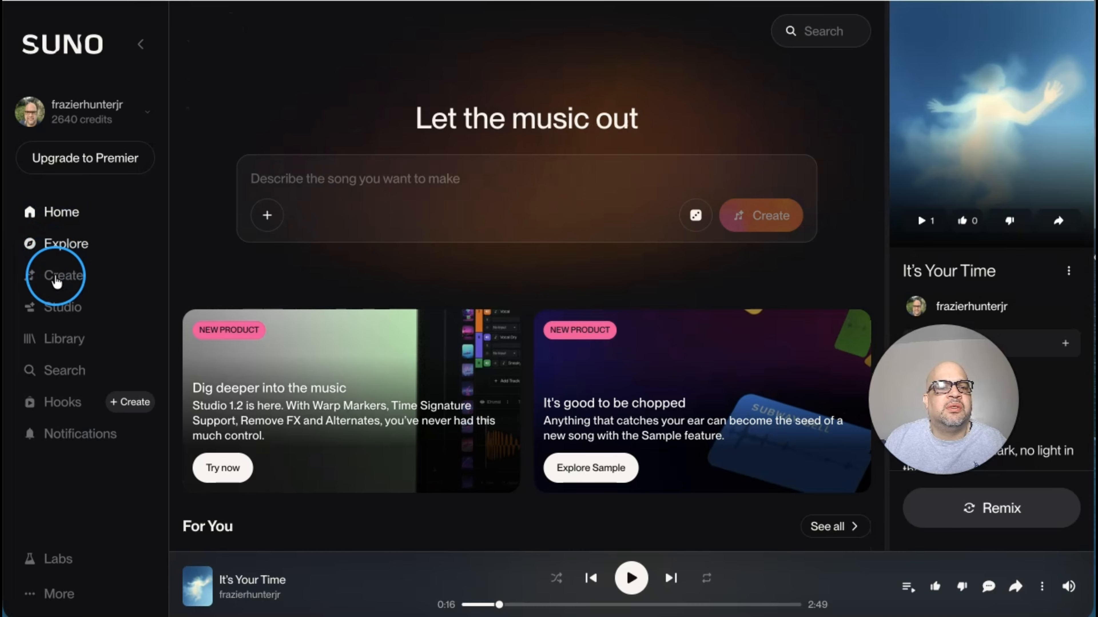
{"action": "left_click", "coordinate": [59, 275]}
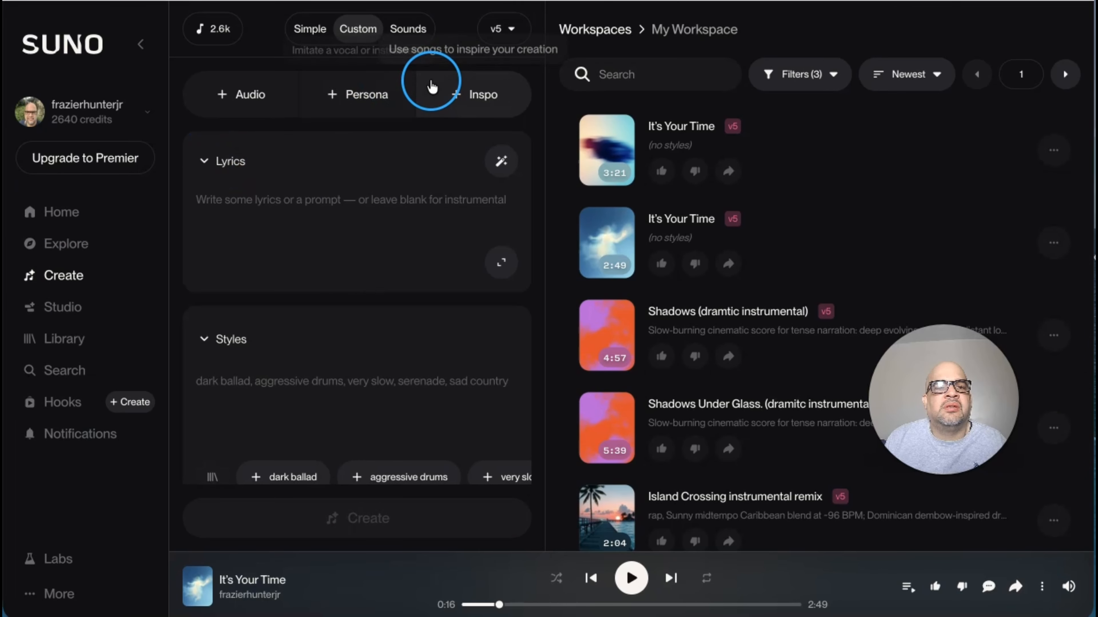
{"action": "scroll", "coordinate": [414, 181], "scroll_direction": "down", "scroll_amount": 1}
{"action": "scroll", "coordinate": [341, 261], "scroll_direction": "down", "scroll_amount": 4}
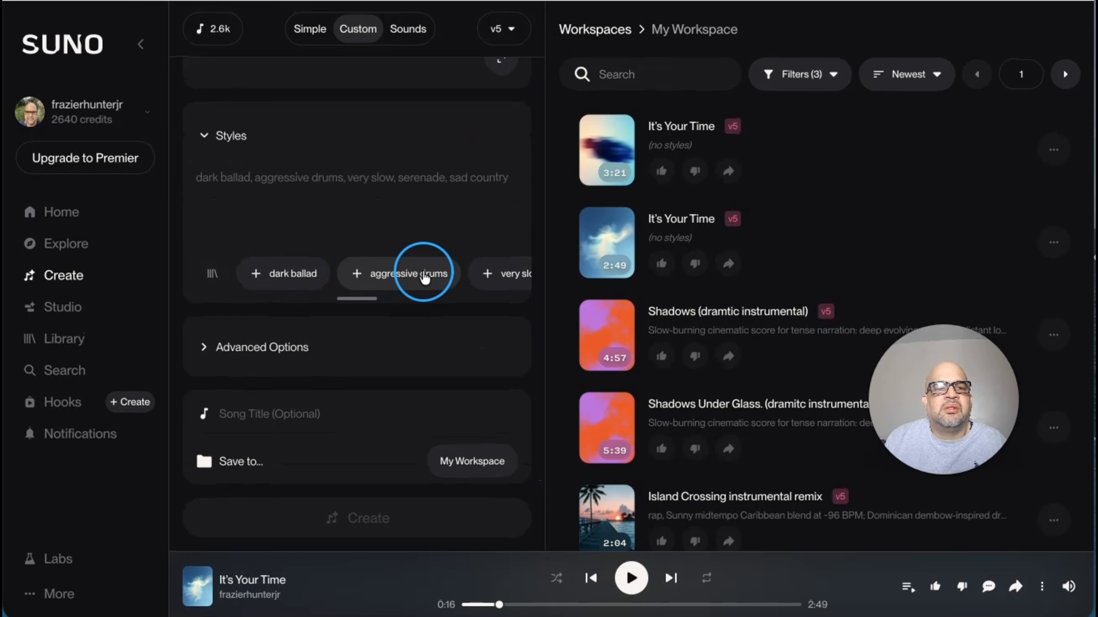
{"action": "left_click", "coordinate": [204, 349]}
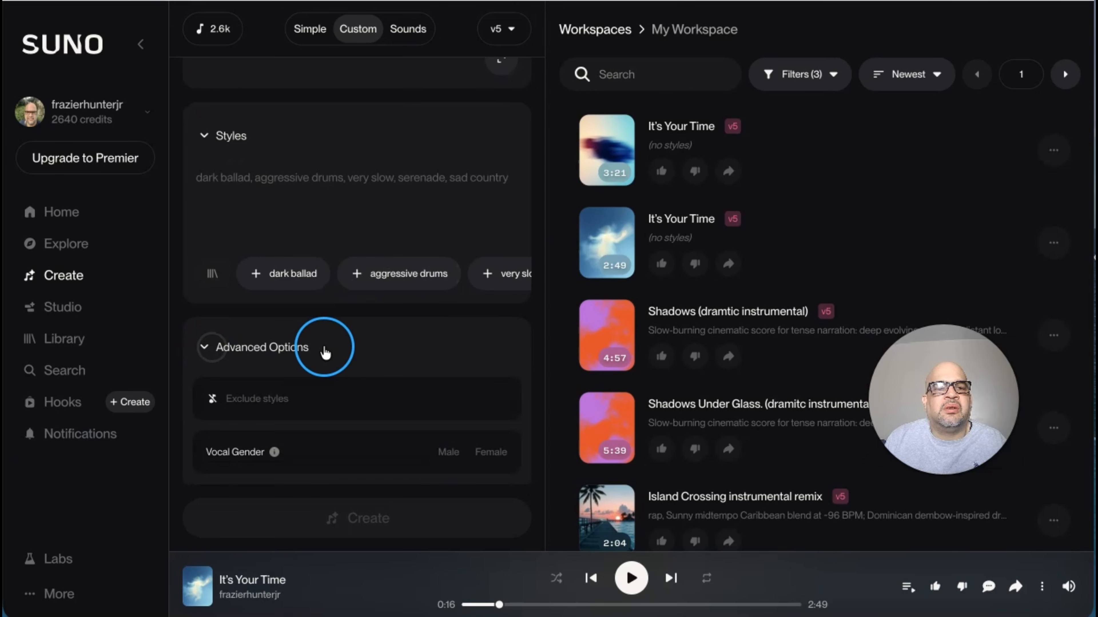
Enlarge the empty lyrics box slightly, and check its full-size view before restoring the normal view.
{"action": "scroll", "coordinate": [337, 352], "scroll_direction": "up", "scroll_amount": 5}
{"action": "scroll", "coordinate": [337, 352], "scroll_direction": "down", "scroll_amount": 1}
{"action": "left_click", "coordinate": [499, 159]}
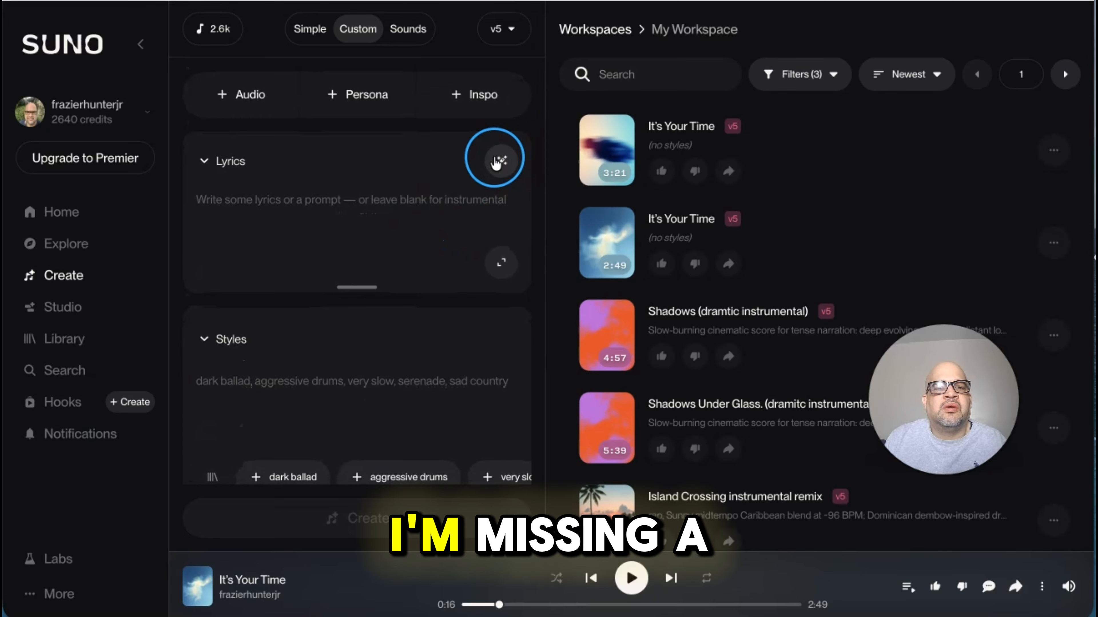
{"action": "left_click_drag", "start_coordinate": [362, 287], "coordinate": [432, 300]}
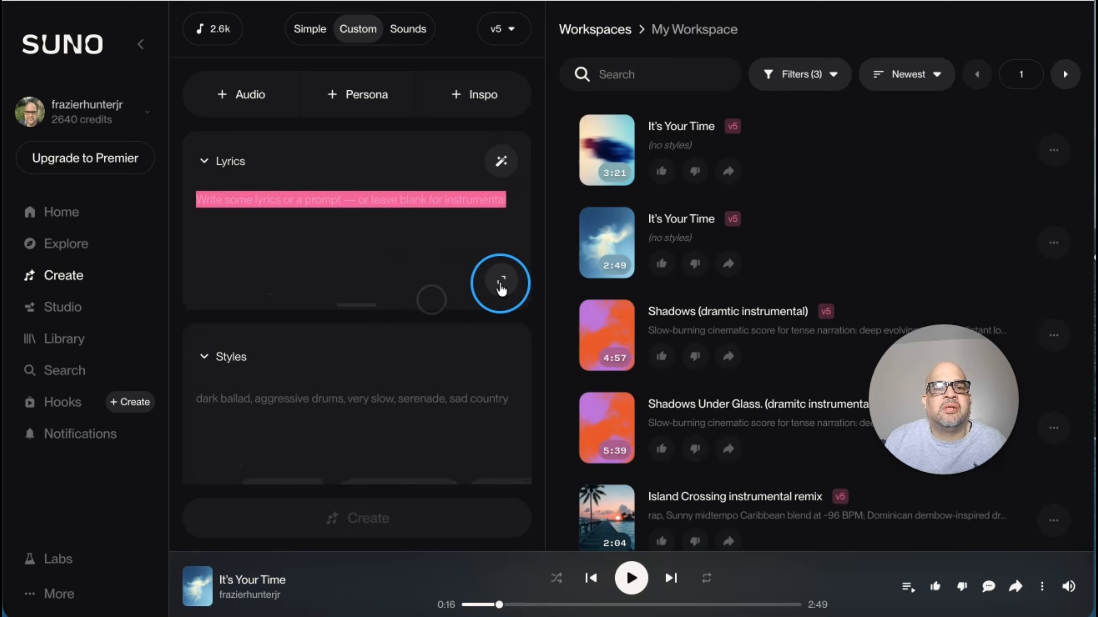
{"action": "left_click", "coordinate": [502, 282]}
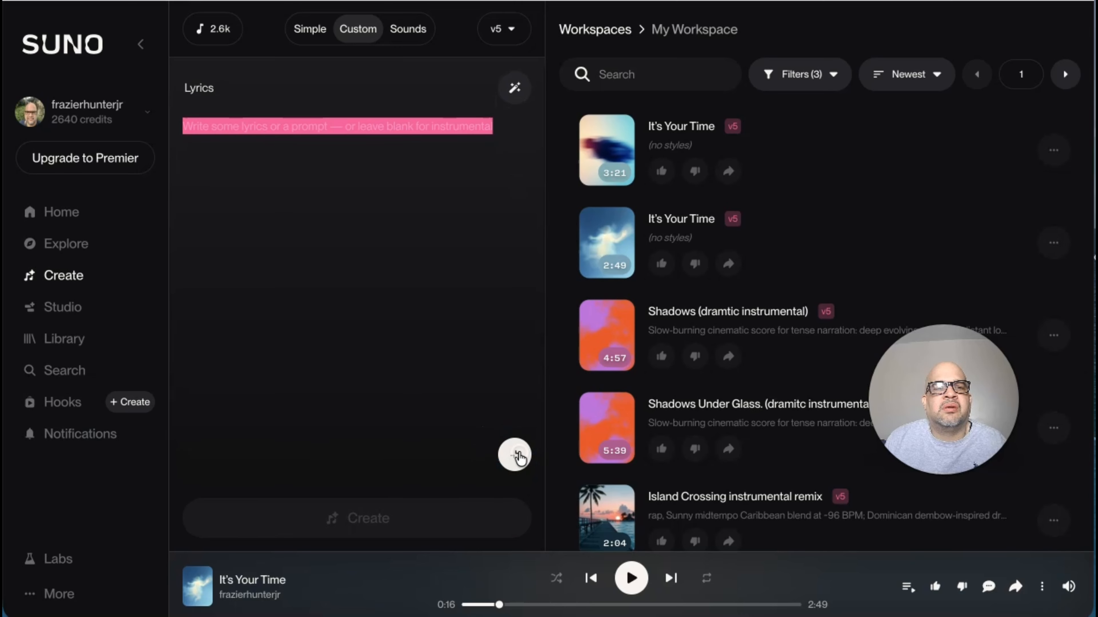
{"action": "left_click", "coordinate": [518, 456]}
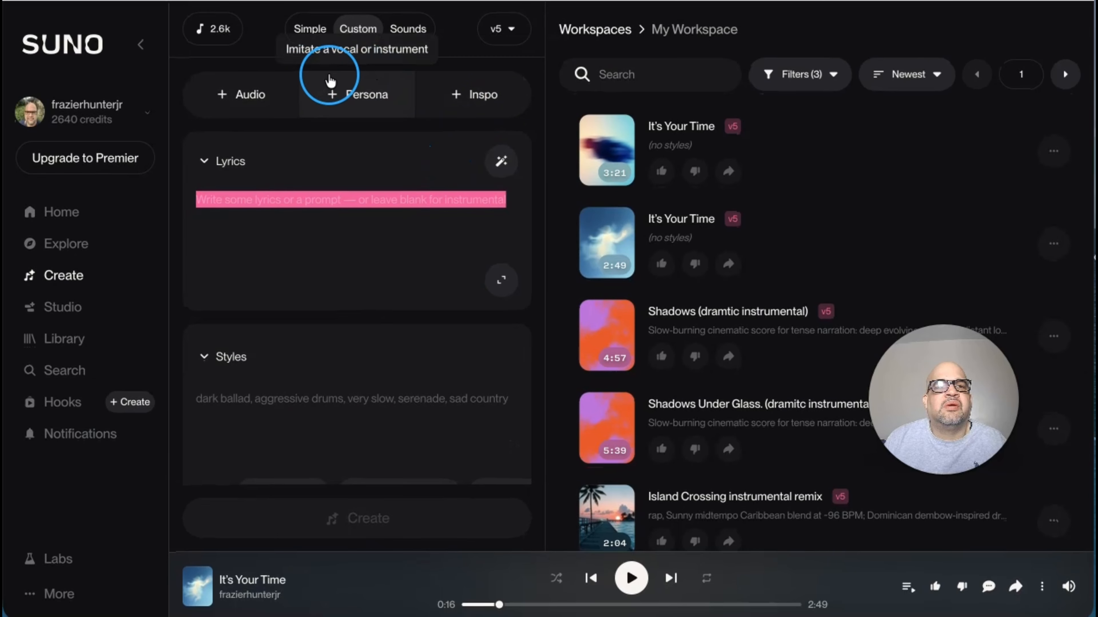
Collapse the lyrics section, reduce the height of the styles box and expand the lyrics section again.
{"action": "left_click", "coordinate": [206, 163]}
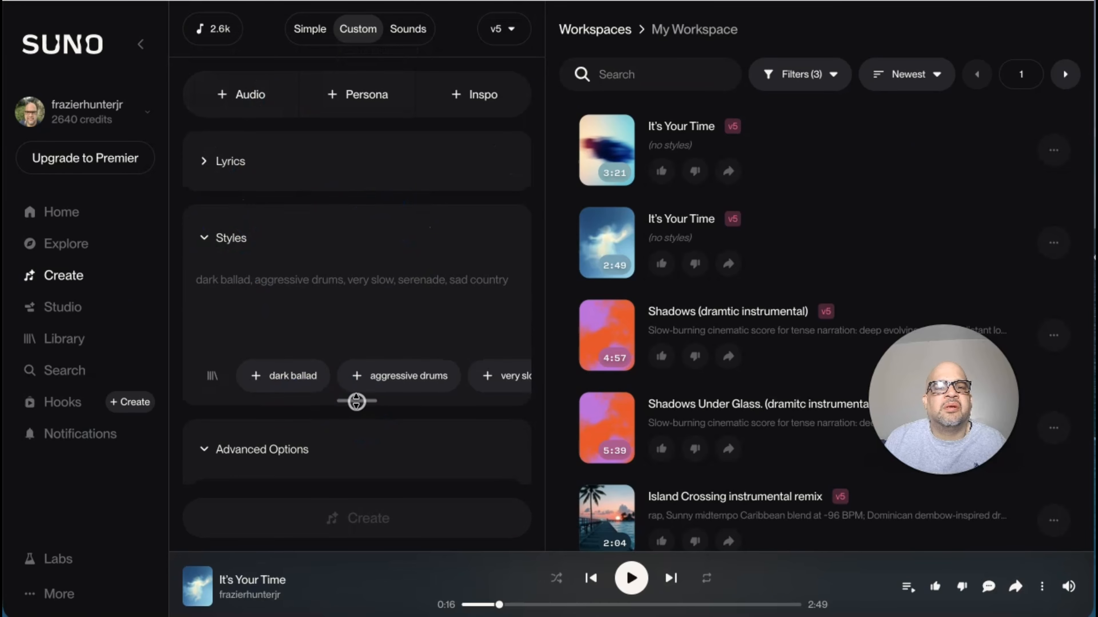
{"action": "left_click_drag", "start_coordinate": [357, 402], "coordinate": [435, 384]}
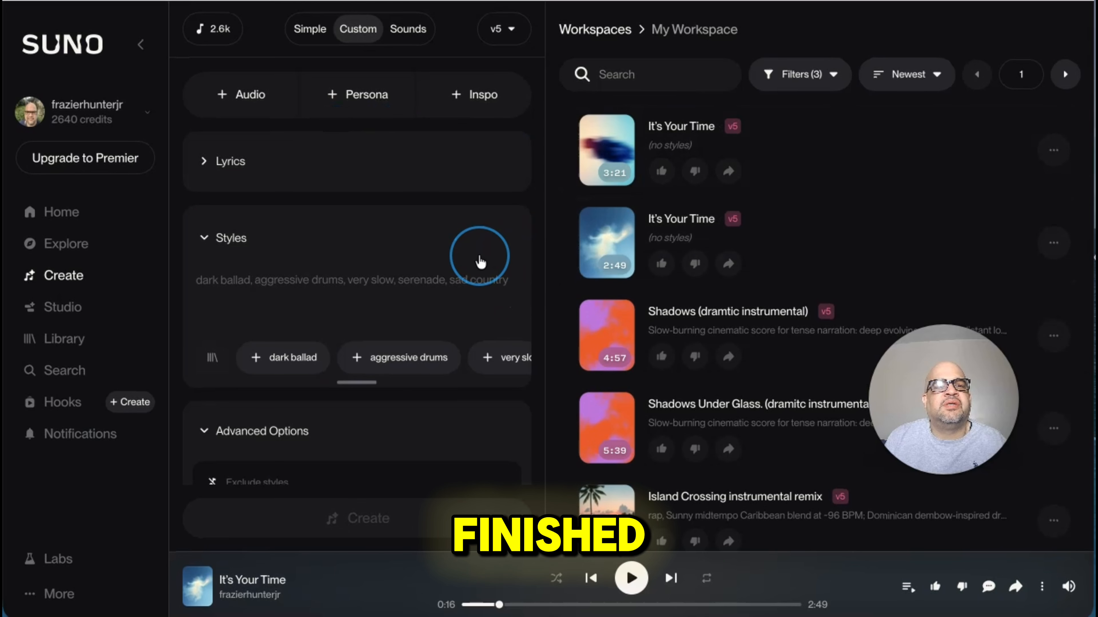
{"action": "left_click", "coordinate": [200, 157]}
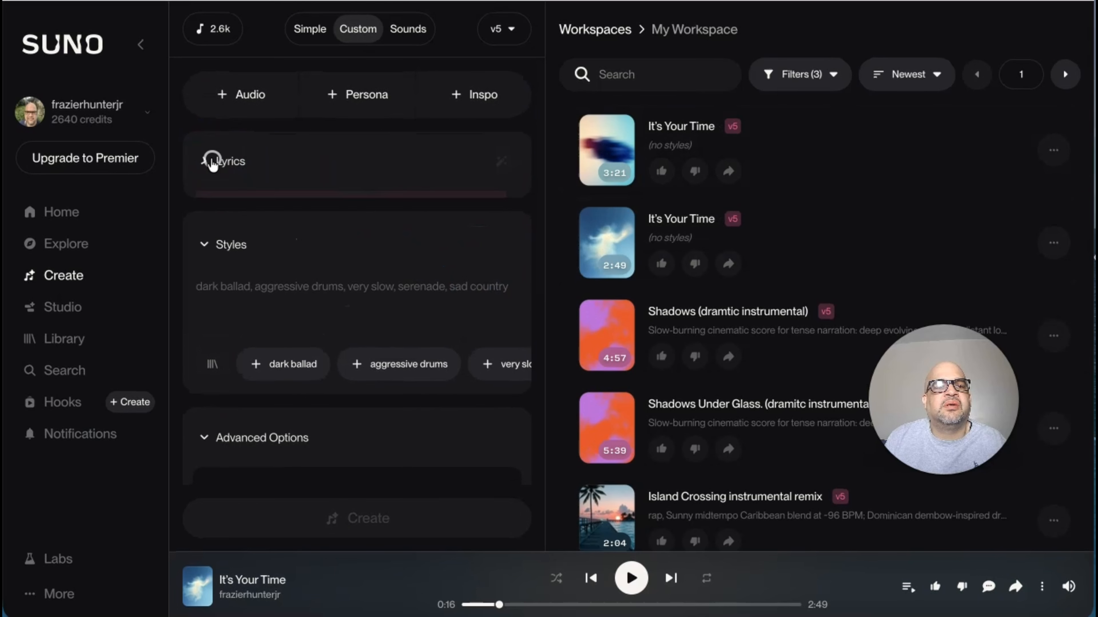
Enter "Title: It's Your Time" as the only text in the lyrics box.
{"action": "left_click", "coordinate": [314, 198]}
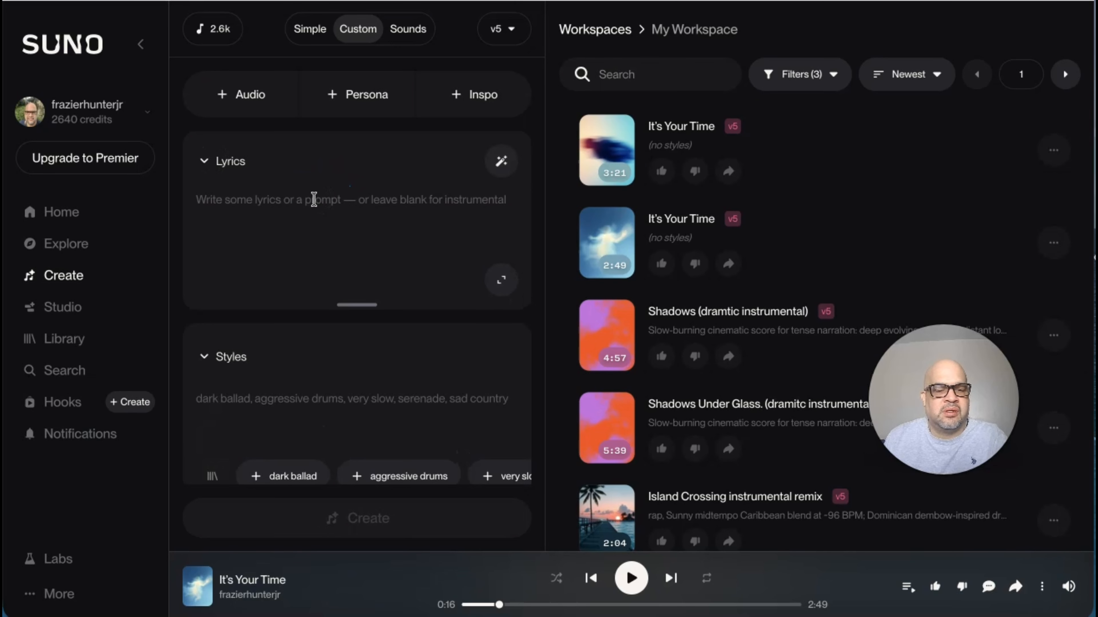
{"action": "type", "text": "Title: It's Your Time"}
{"action": "left_click", "coordinate": [380, 233]}
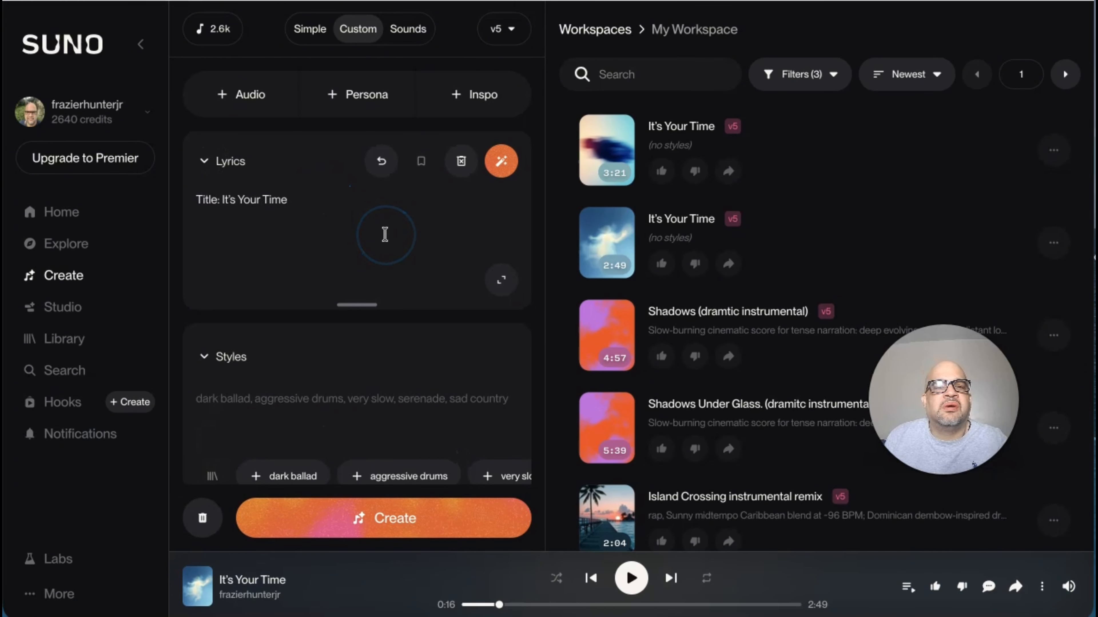
{"action": "scroll", "coordinate": [389, 233], "scroll_direction": "down", "scroll_amount": 3}
{"action": "scroll", "coordinate": [380, 236], "scroll_direction": "up", "scroll_amount": 2}
{"action": "left_click", "coordinate": [361, 277]}
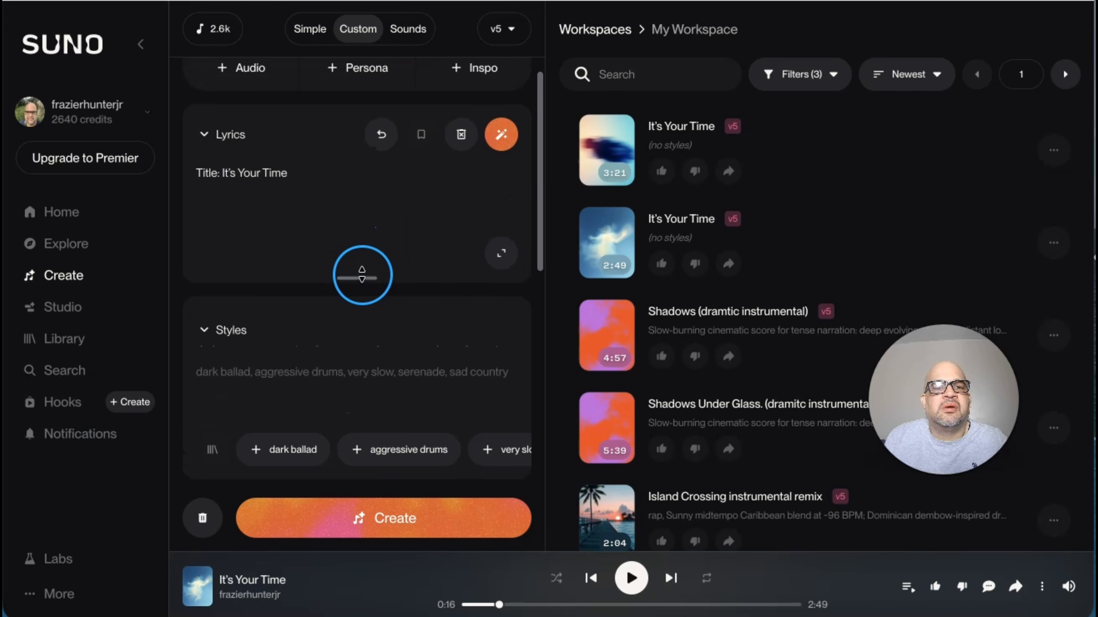
View the lyric-writing options and delete the "Title:" prefix, leaving only "It's Your Time" in the lyrics.
{"action": "left_click", "coordinate": [502, 136]}
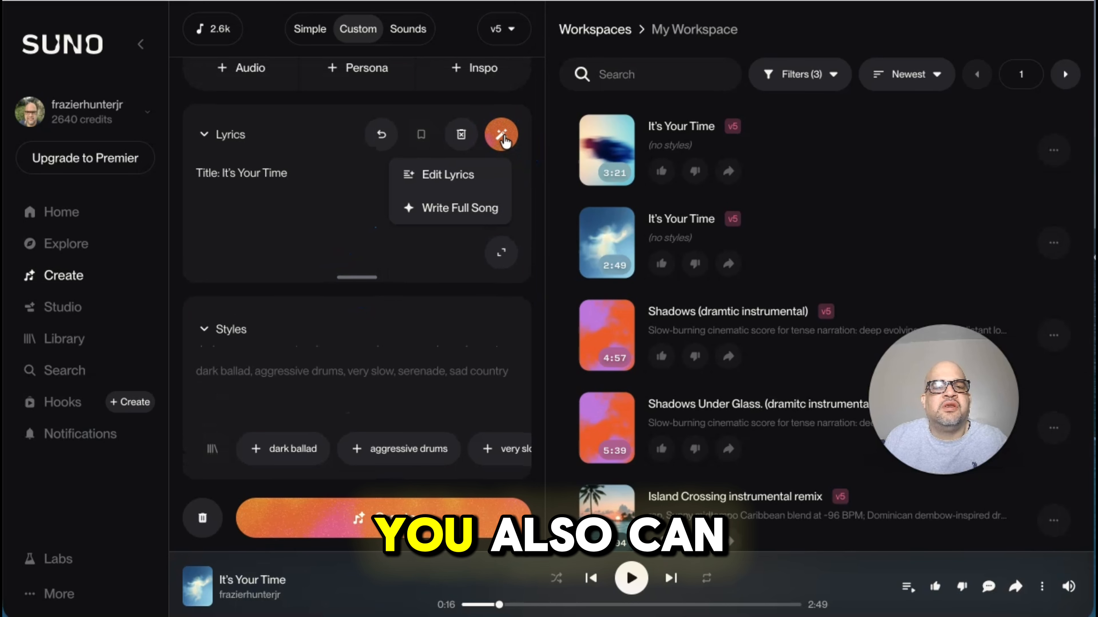
{"action": "left_click", "coordinate": [297, 185]}
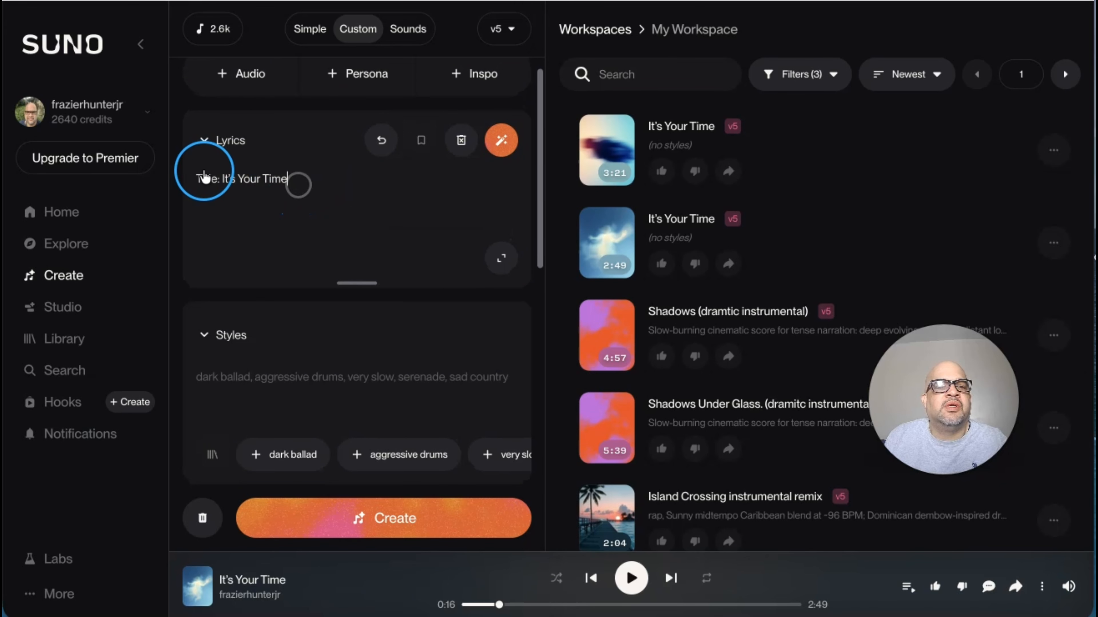
{"action": "left_click_drag", "start_coordinate": [219, 178], "coordinate": [169, 179]}
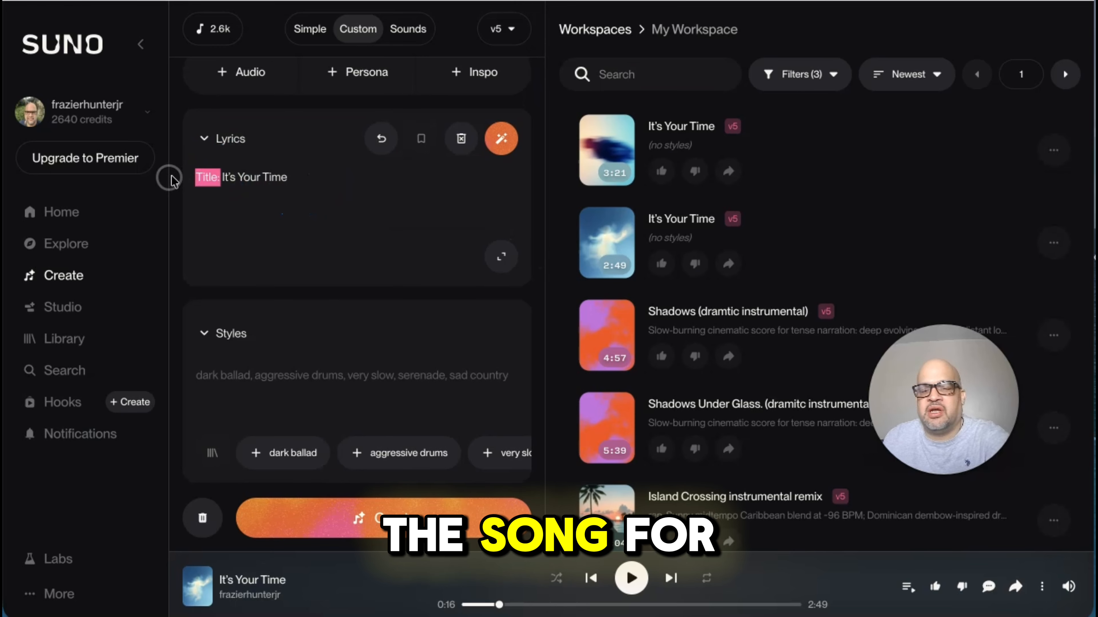
{"action": "key", "text": "BackSpace"}
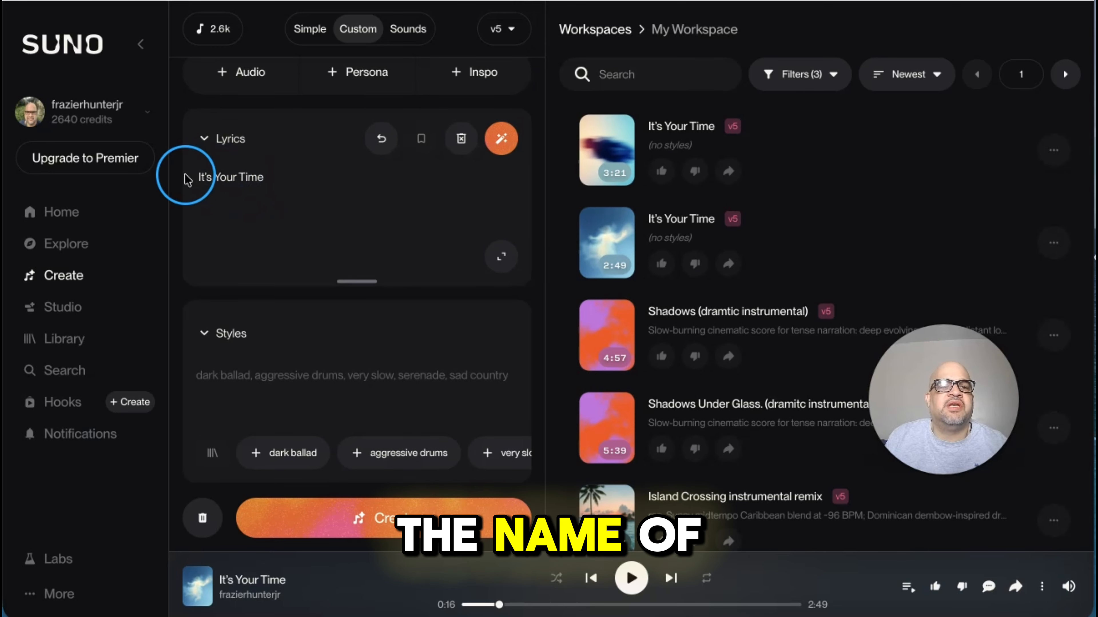
Open the lyric writer with the "It's Your Time" prompt, choose the ReMi lyrics model and close it without writing lyrics.
{"action": "left_click", "coordinate": [500, 145]}
{"action": "left_click", "coordinate": [465, 221]}
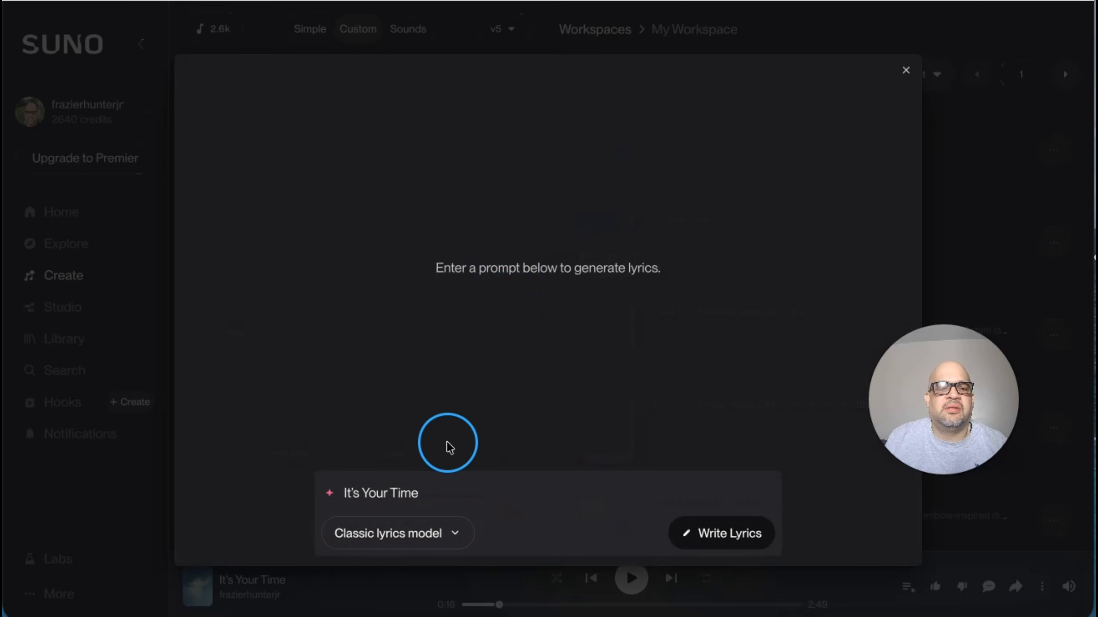
{"action": "left_click", "coordinate": [451, 536]}
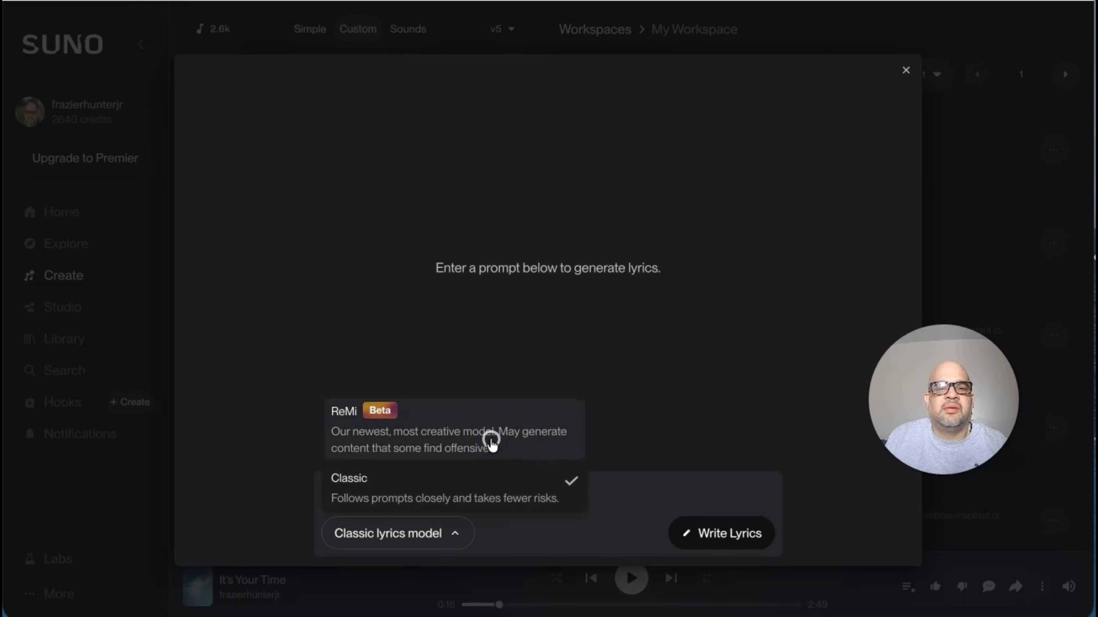
{"action": "left_click", "coordinate": [490, 441]}
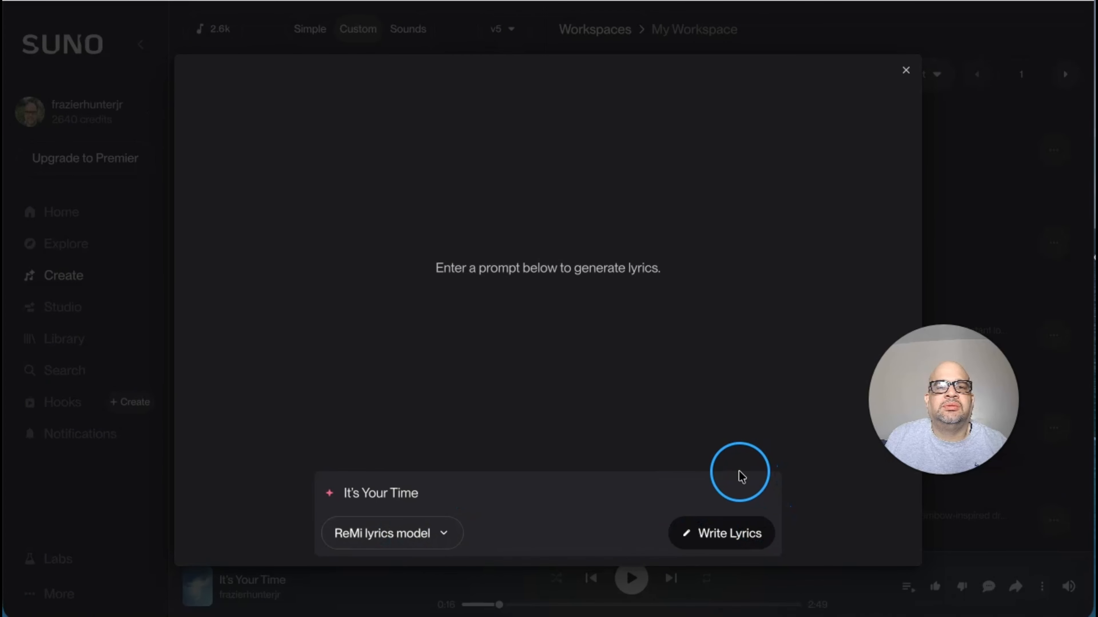
{"action": "left_click", "coordinate": [908, 71]}
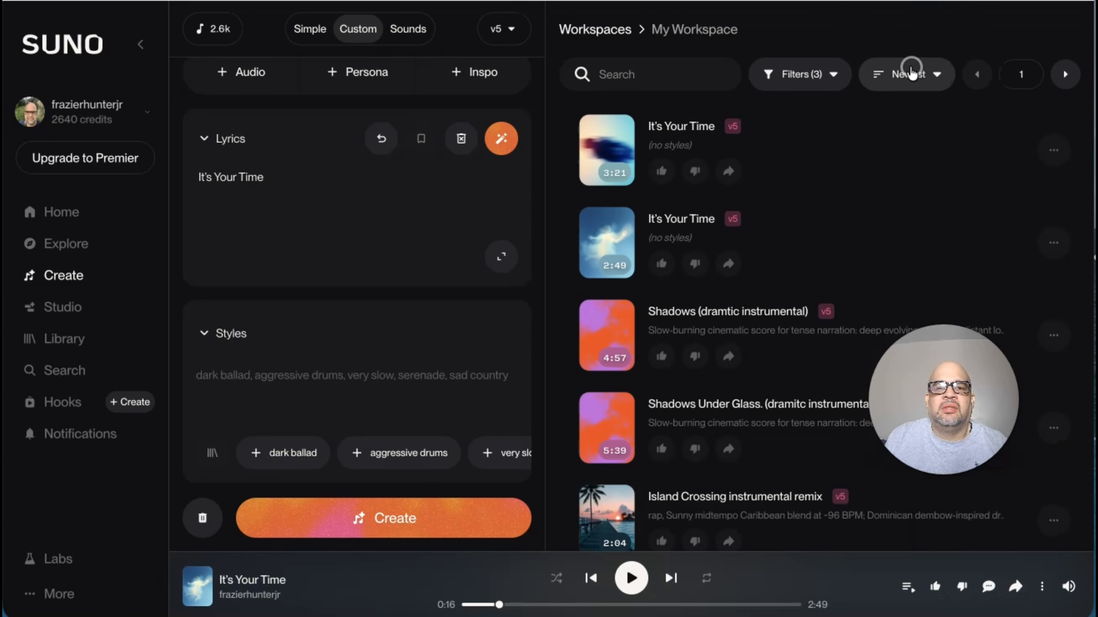
View the lyrics box containing only the title at full size and return it to its normal size.
{"action": "left_click", "coordinate": [420, 170]}
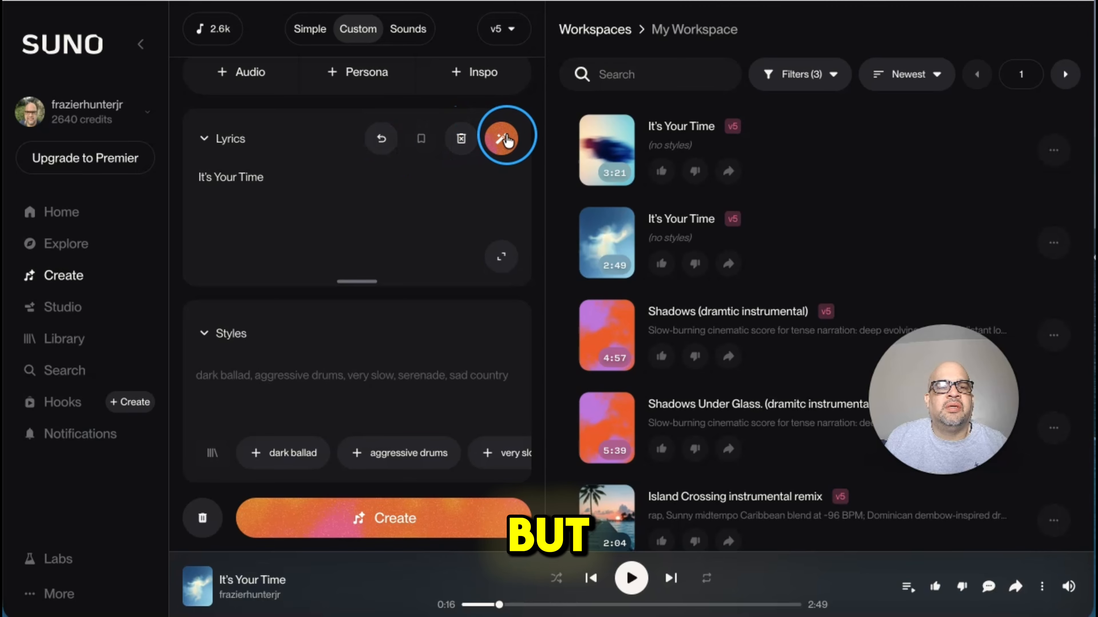
{"action": "left_click", "coordinate": [503, 258]}
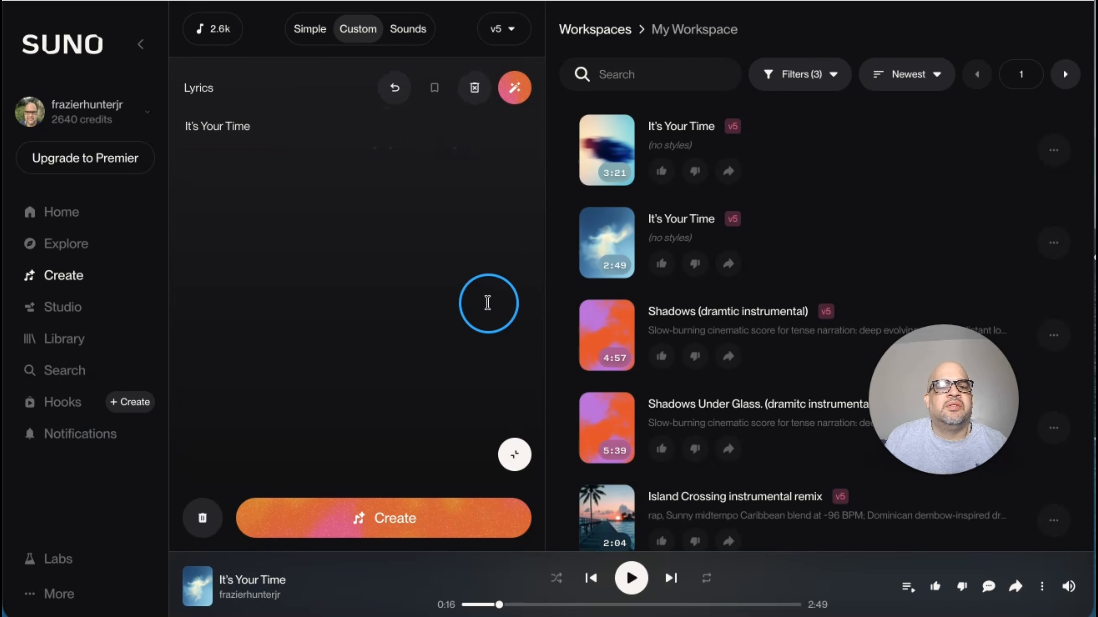
{"action": "left_click", "coordinate": [514, 455]}
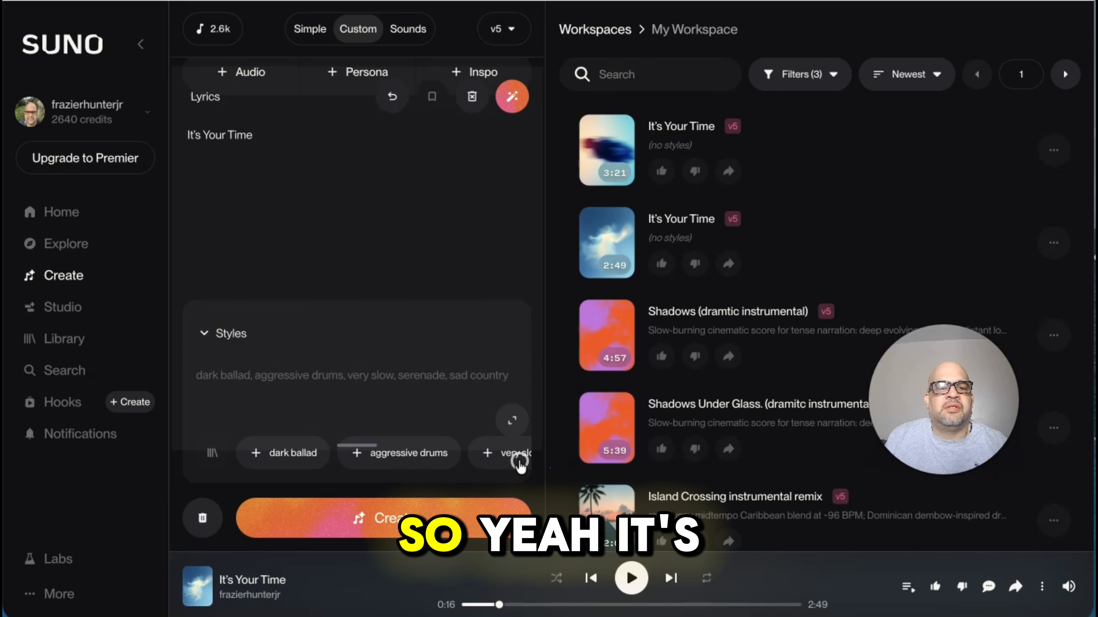
Briefly play the 2:49 "It's Your Time", "Island Crossing instrumental remix" and the "New Life" Extended Version while browsing the workspace songs.
{"action": "left_click", "coordinate": [611, 253]}
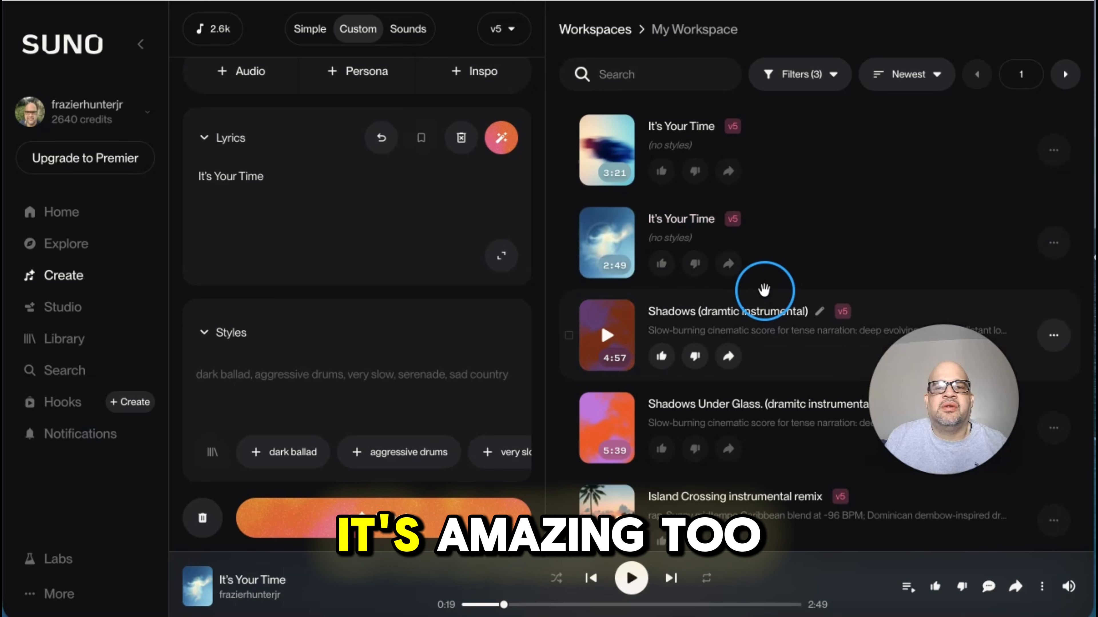
{"action": "scroll", "coordinate": [767, 289], "scroll_direction": "down", "scroll_amount": 5}
{"action": "left_click", "coordinate": [607, 243]}
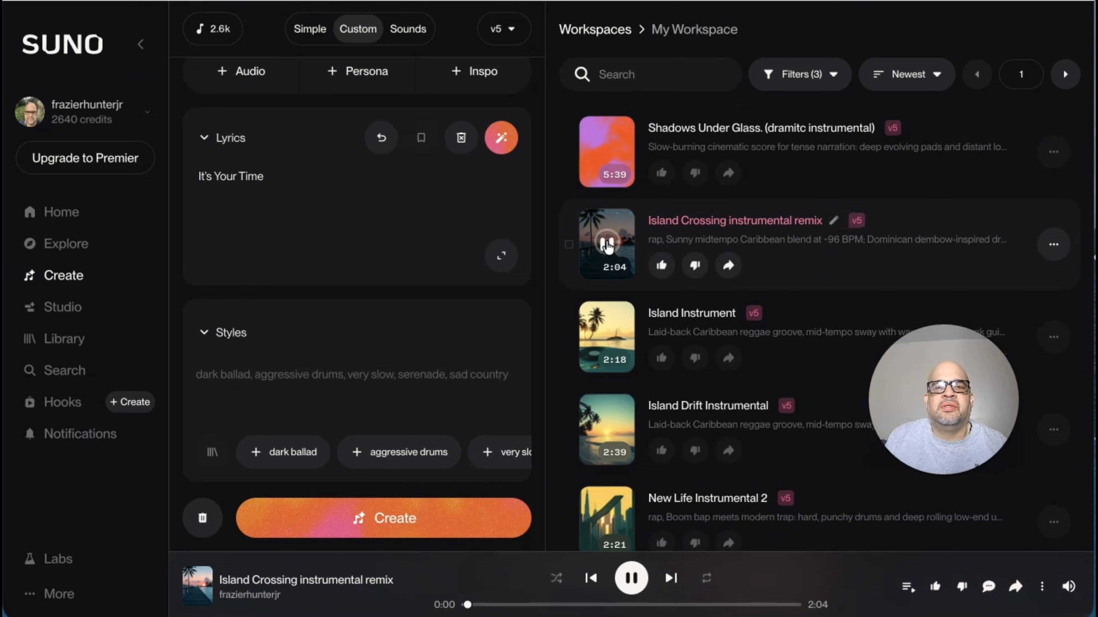
{"action": "left_click", "coordinate": [607, 244]}
{"action": "scroll", "coordinate": [691, 276], "scroll_direction": "down", "scroll_amount": 5}
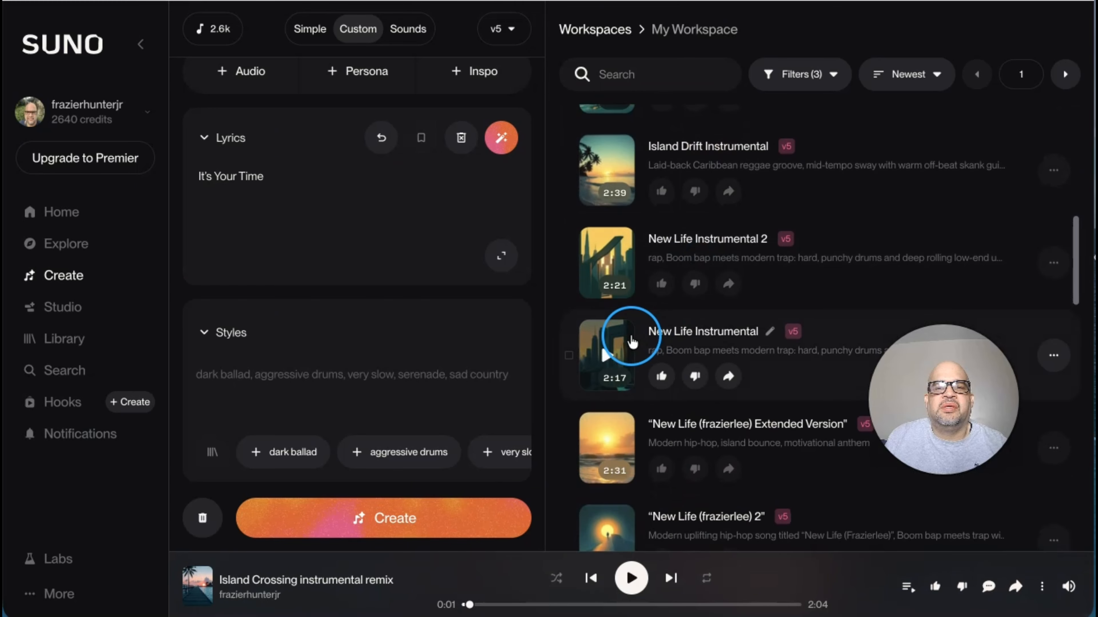
{"action": "left_click", "coordinate": [607, 448]}
{"action": "scroll", "coordinate": [700, 404], "scroll_direction": "down", "scroll_amount": 4}
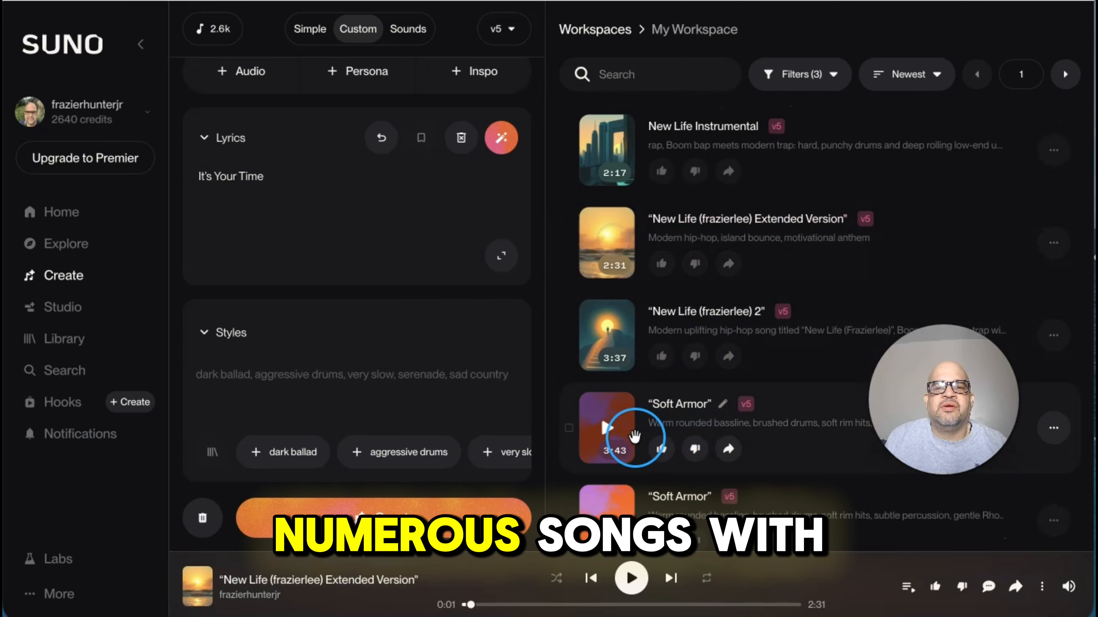
{"action": "scroll", "coordinate": [403, 276], "scroll_direction": "up", "scroll_amount": 2}
{"action": "scroll", "coordinate": [403, 277], "scroll_direction": "down", "scroll_amount": 1}
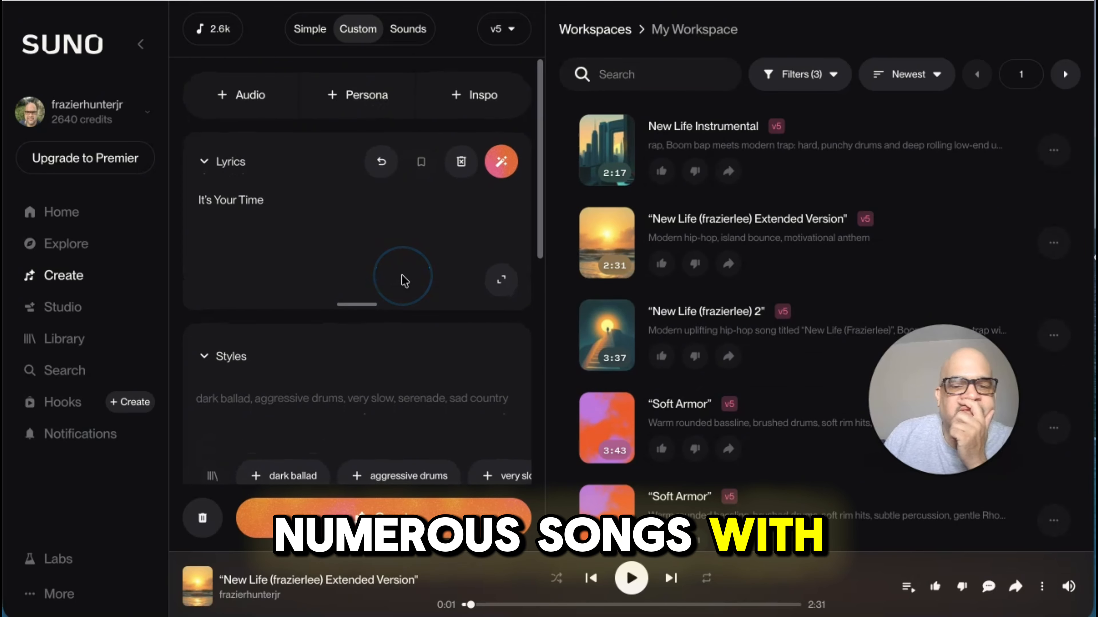